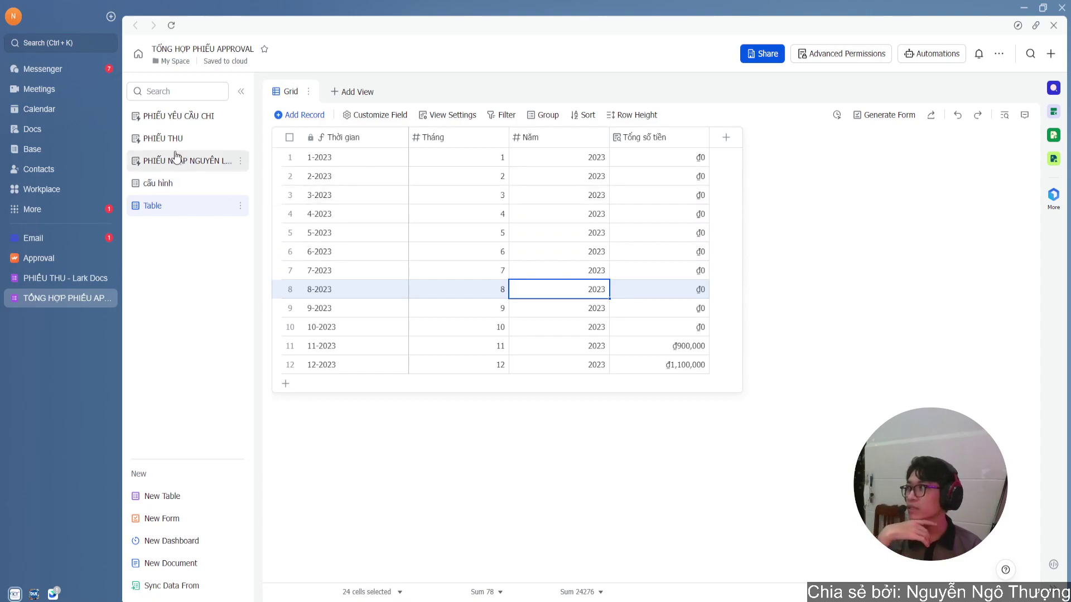
Examine the Chi tiết chi phí, Định khoản TKKT and phân loại columns in the PHIẾU YÊU CẦU CHI table
left_click(171, 117)
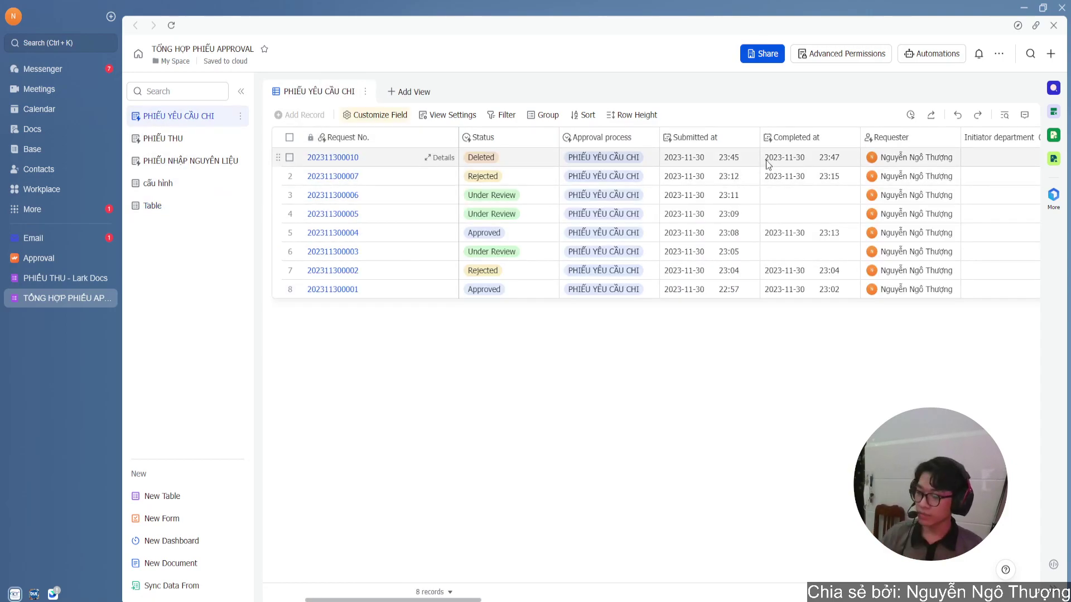
scroll(767, 163, "right", 10)
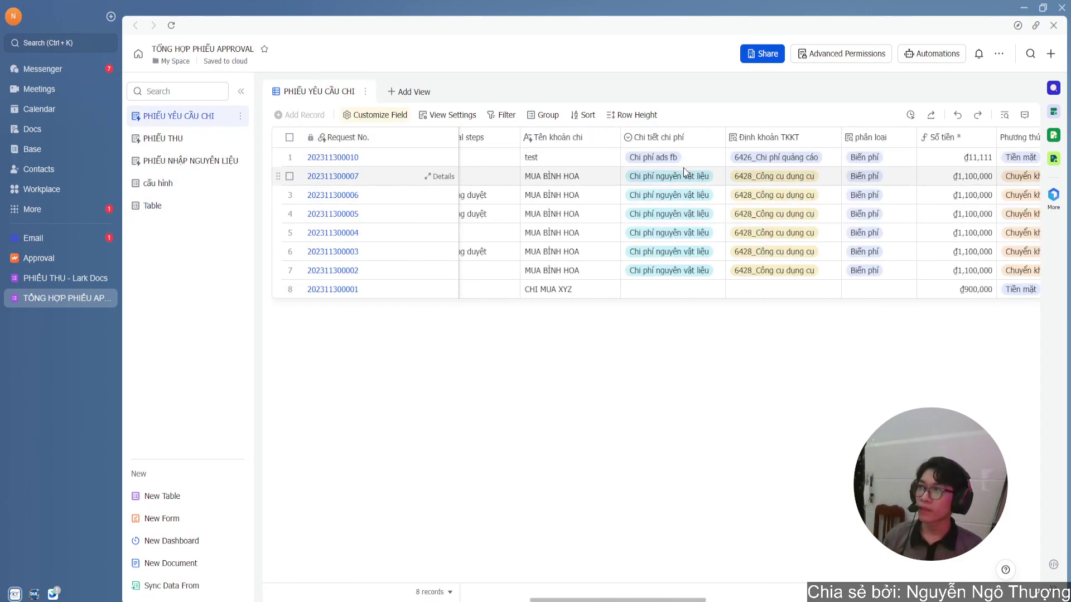
scroll(734, 180, "right", 2)
left_click_drag(665, 163, 668, 172)
key("ctrl+c")
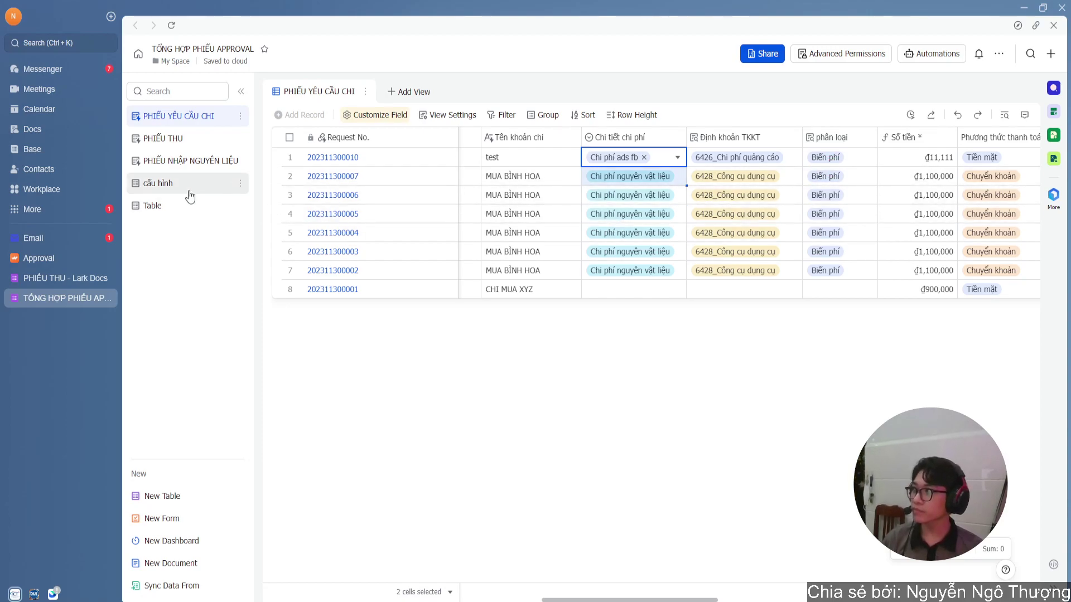
Add a grid view to the PHIẾU YÊU CẦU CHI table and group its records by Năm
left_click(409, 91)
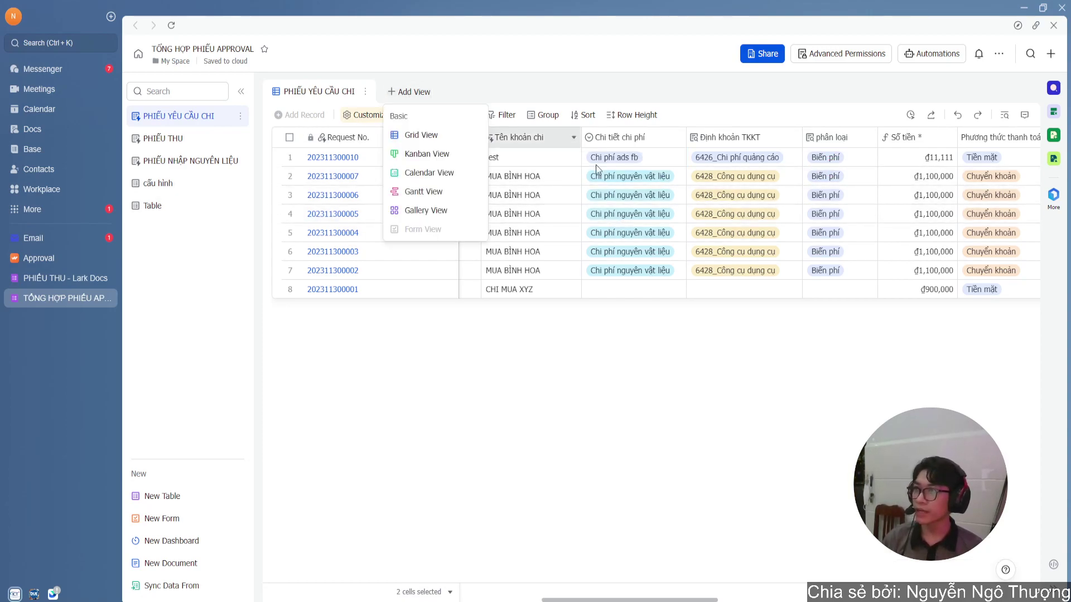
left_click(413, 137)
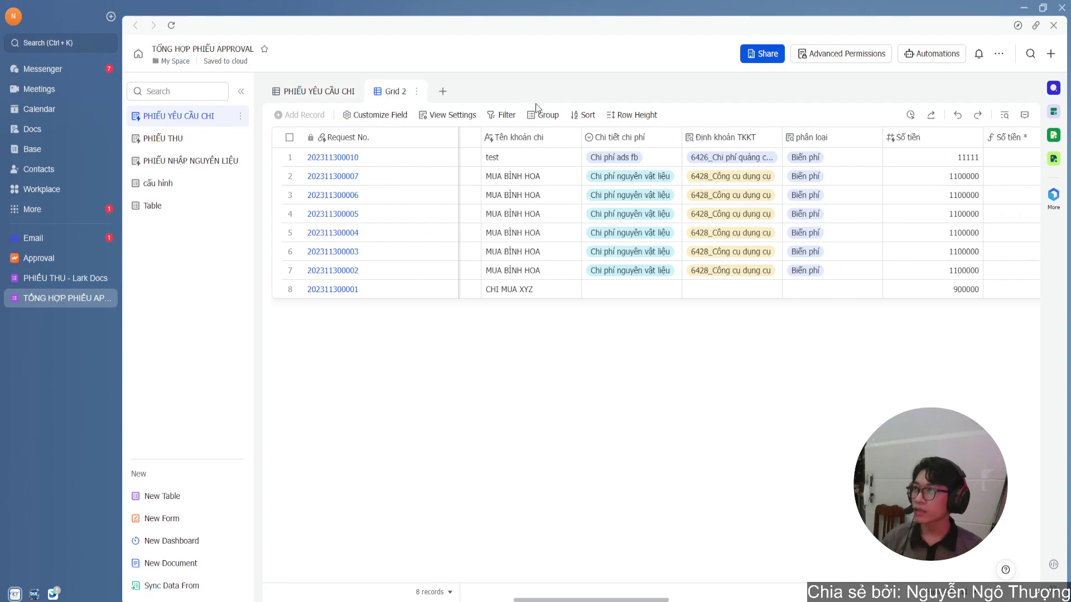
left_click(542, 115)
left_click(441, 170)
scroll(463, 370, "down", 3)
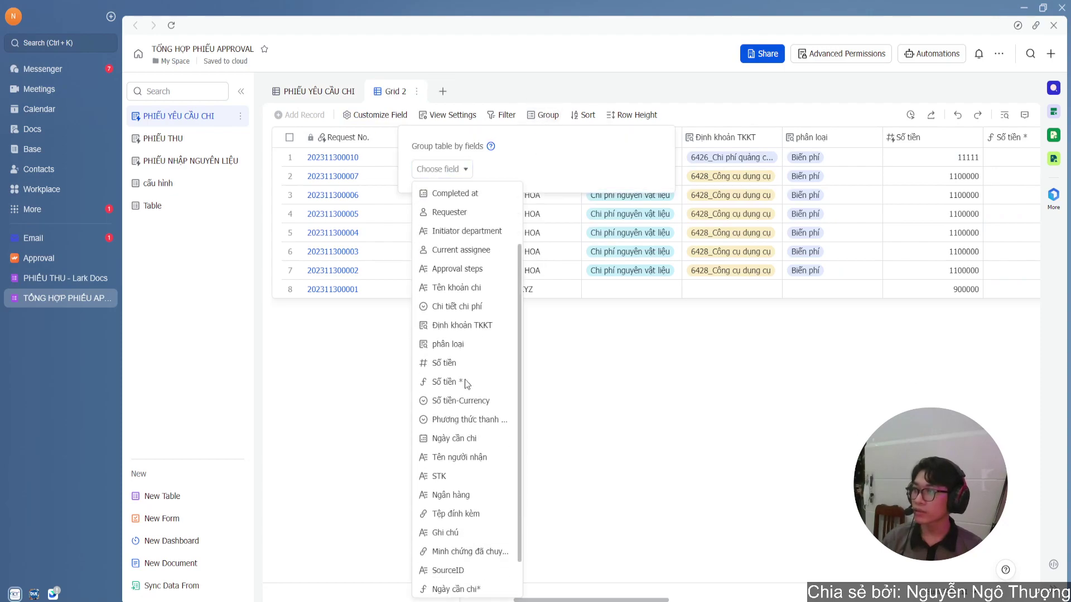
left_click(449, 589)
Add Tháng cần chi and Chi tiết chi phí as further group levels, and save and sync the view's grouping
left_click(450, 194)
scroll(450, 569, "down", 5)
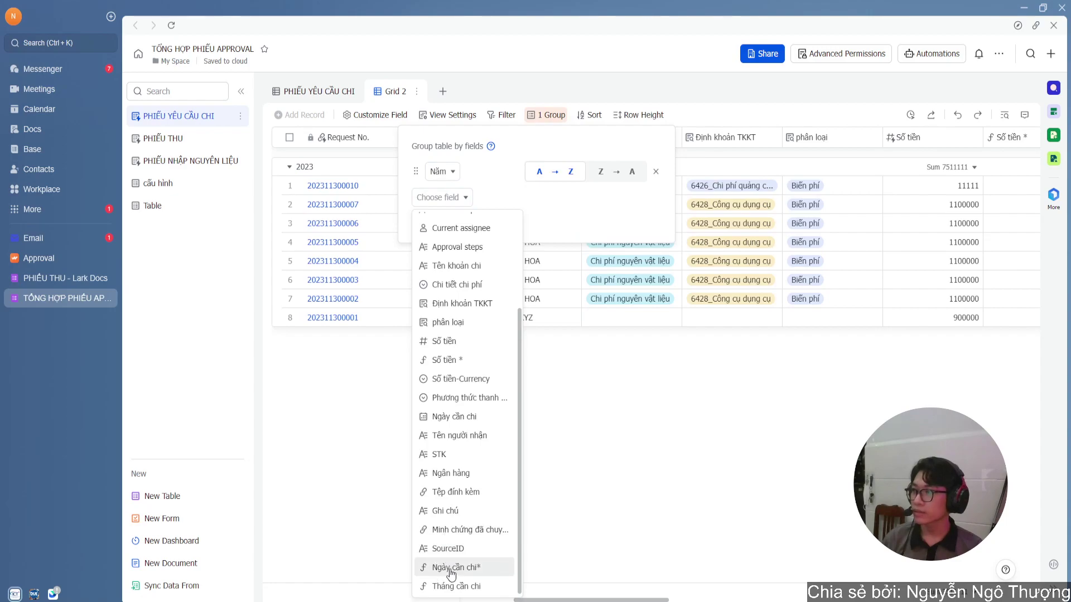
left_click(453, 586)
left_click(453, 222)
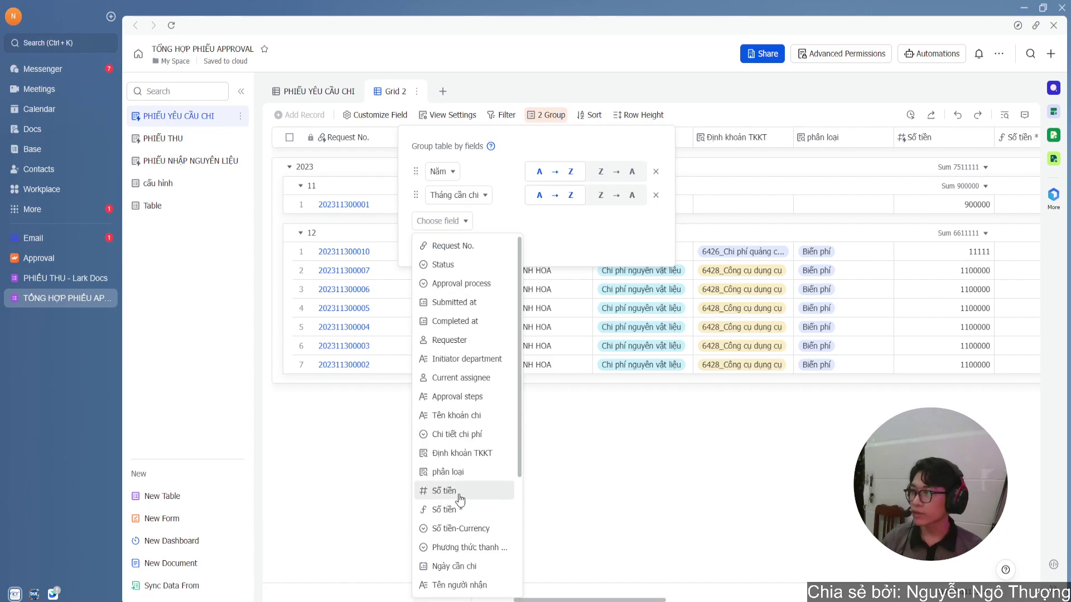
left_click(487, 434)
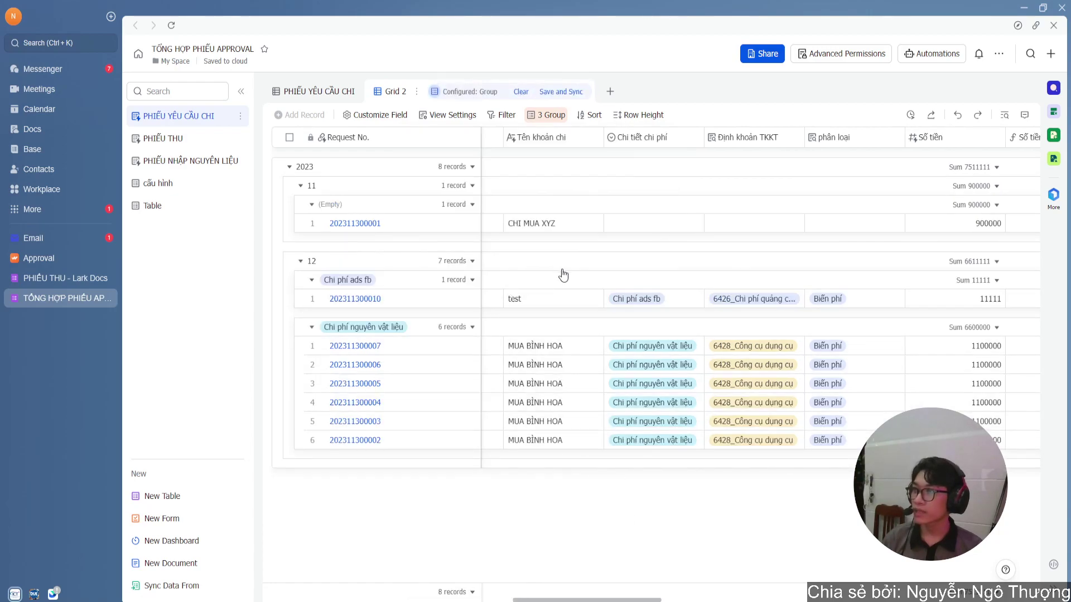
scroll(597, 241, "left", 3)
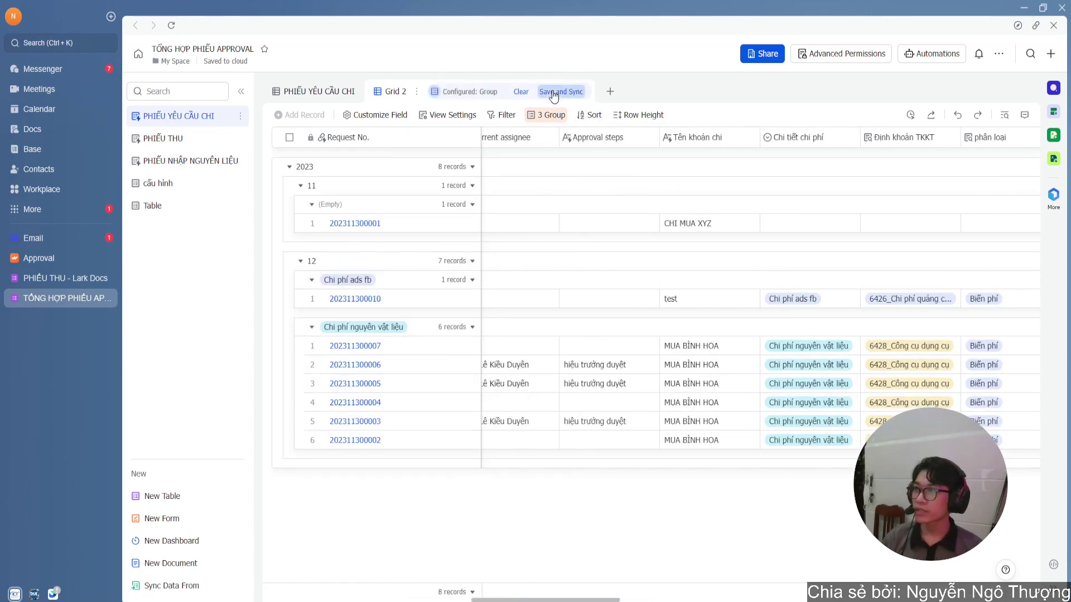
scroll(650, 239, "left", 10)
Show the sum of the Số tiền * column for every group in the grouped view
scroll(687, 328, "right", 8)
scroll(686, 328, "right", 10)
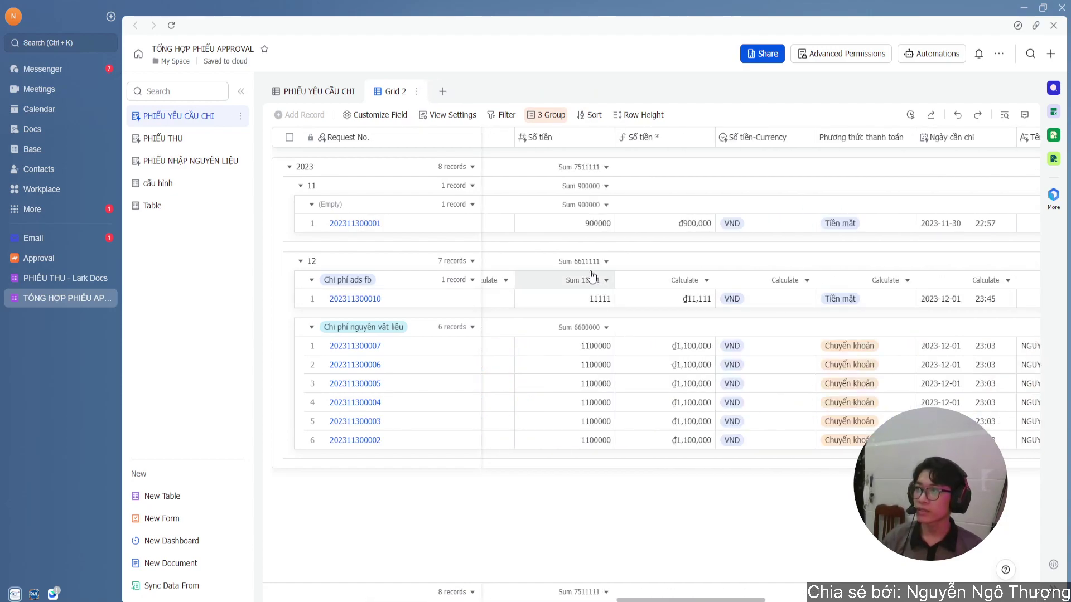
left_click(704, 205)
left_click(645, 268)
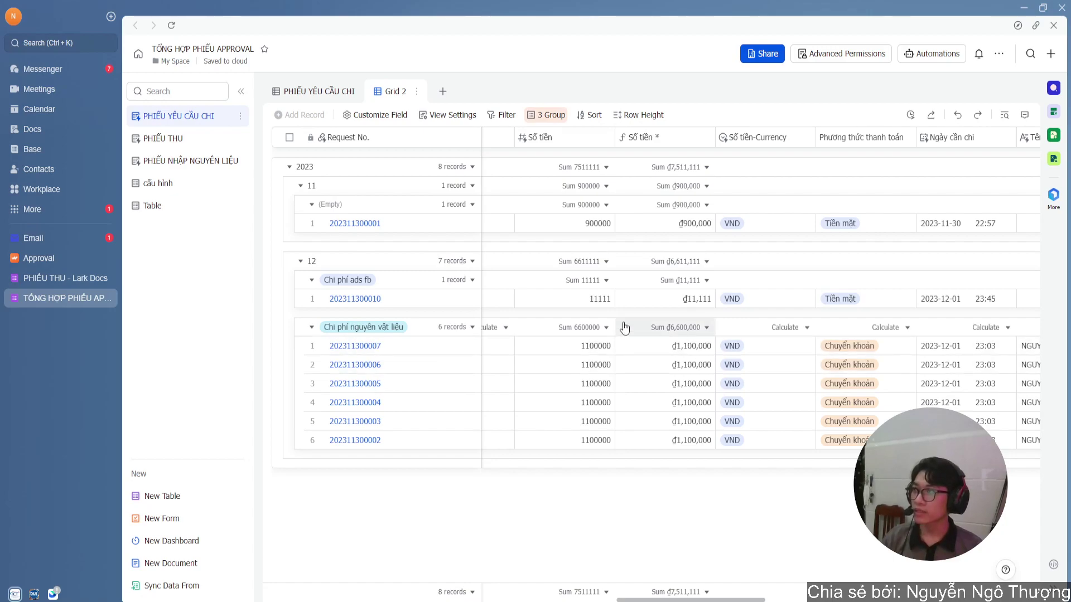
Filter the grouped view to records whose Status is Approved, and save and sync the filter
left_click(500, 115)
left_click(402, 174)
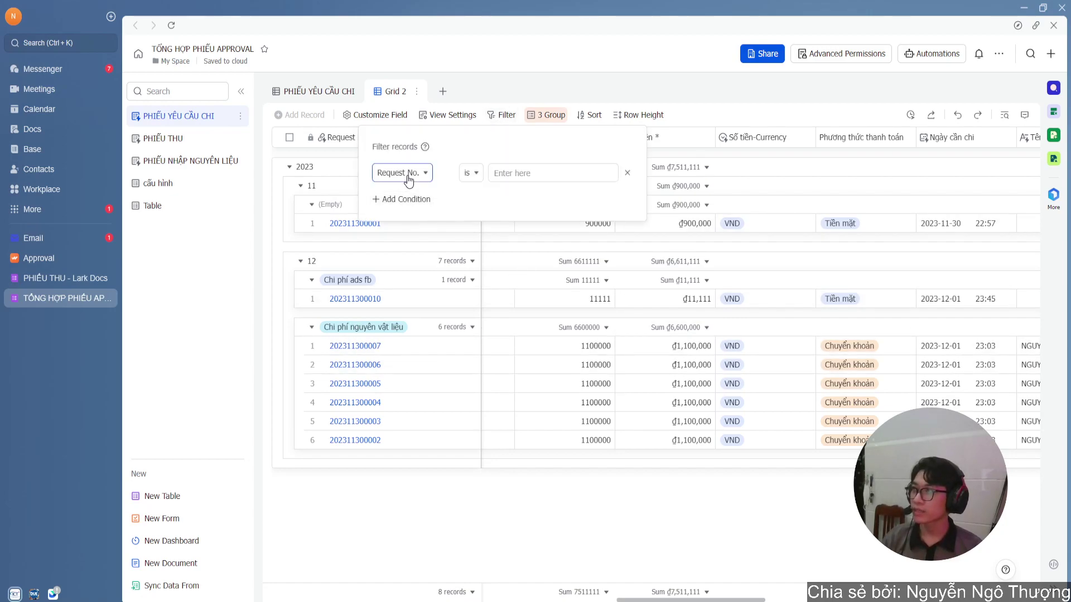
left_click(410, 174)
left_click(411, 217)
left_click(531, 174)
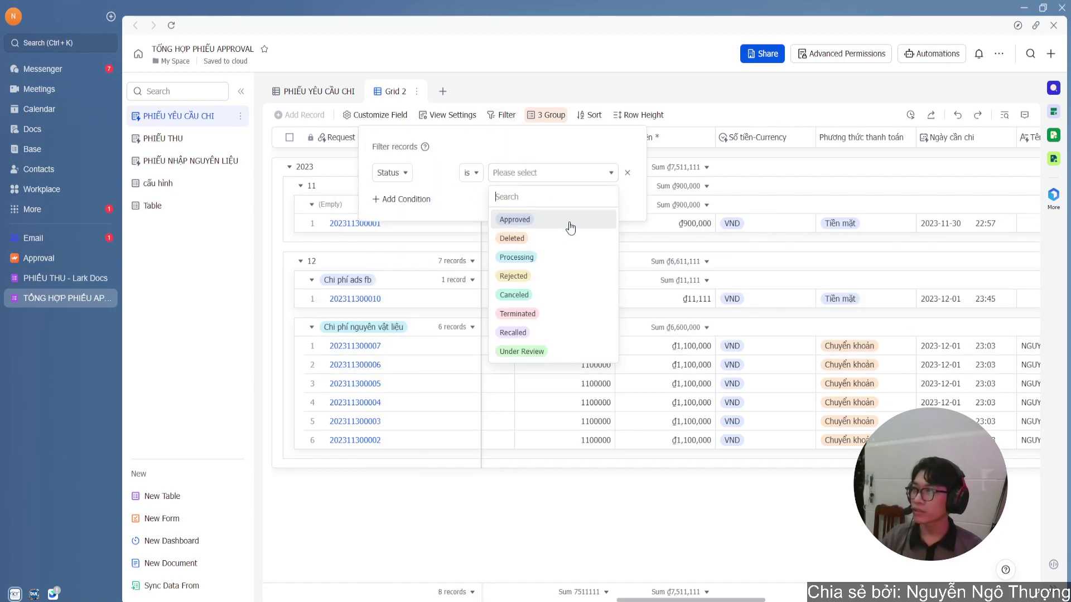
left_click(514, 219)
left_click(590, 67)
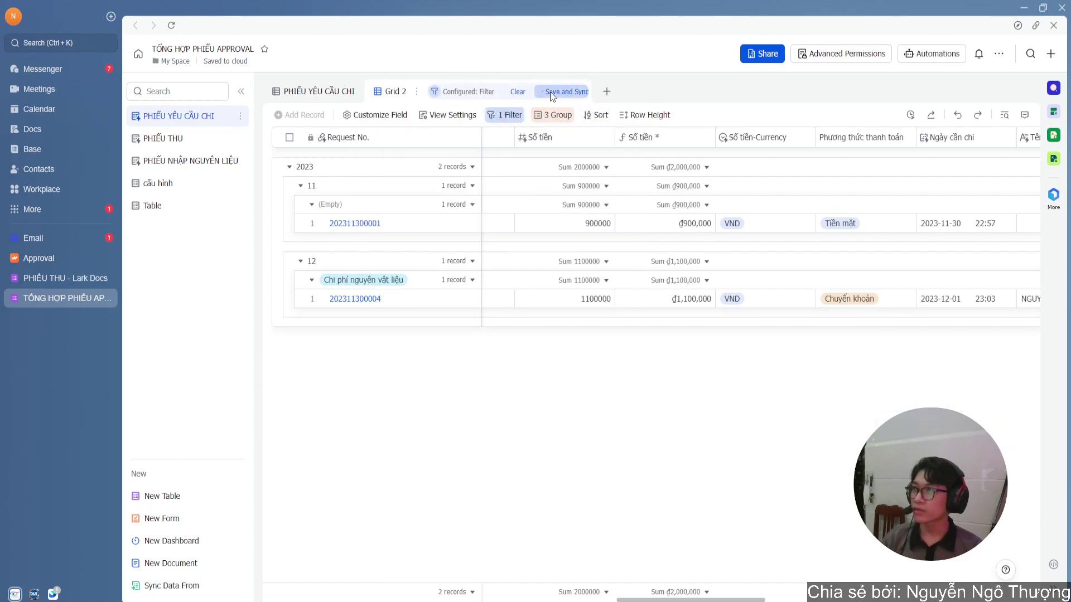
left_click(550, 93)
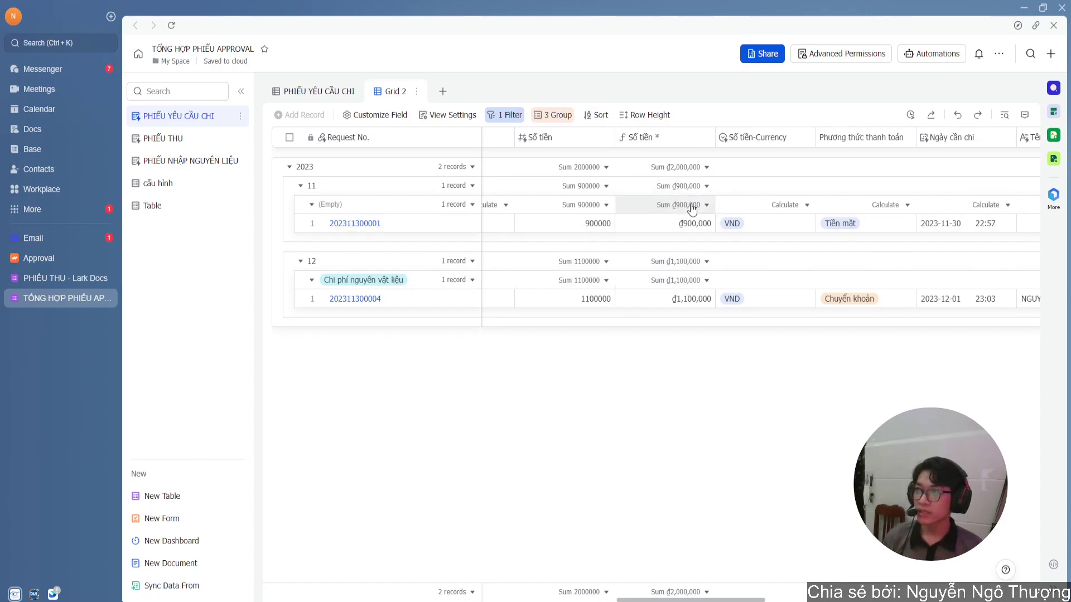
Switch to the Quản lý tài chính doanh nghiệp base in Chrome and review the THÁNG NÀY view's grouping in the Chi table
scroll(692, 209, "right", 2)
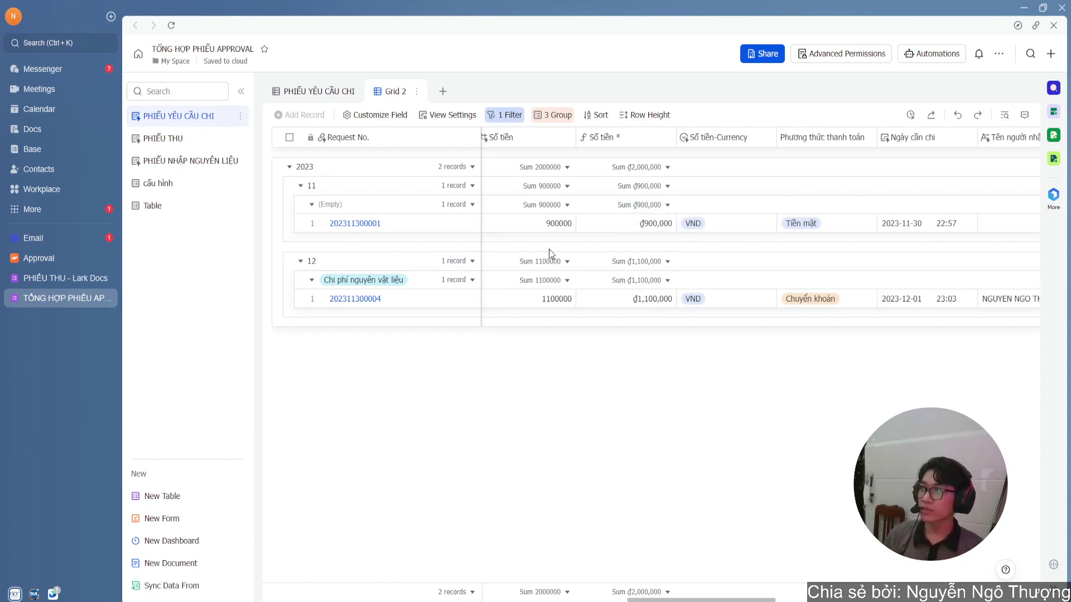
key("alt+Tab")
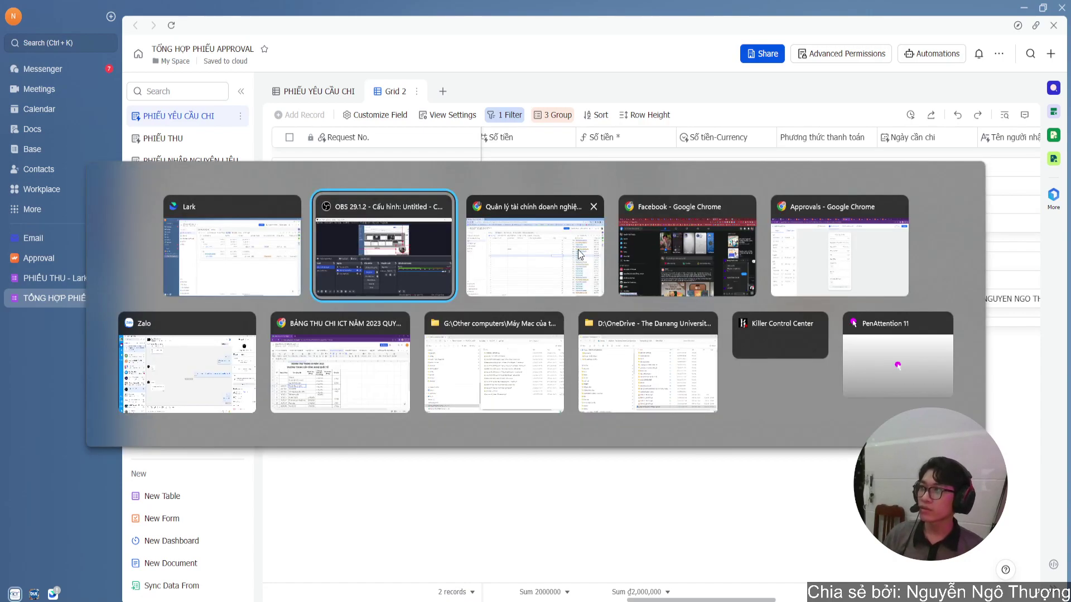
left_click(535, 257)
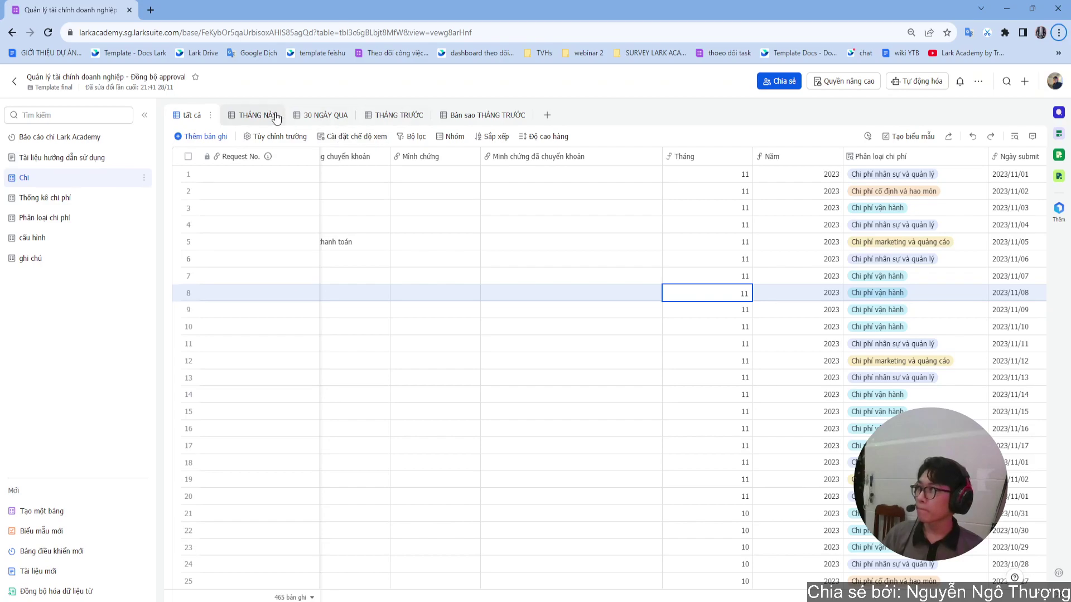
scroll(668, 184, "right", 2)
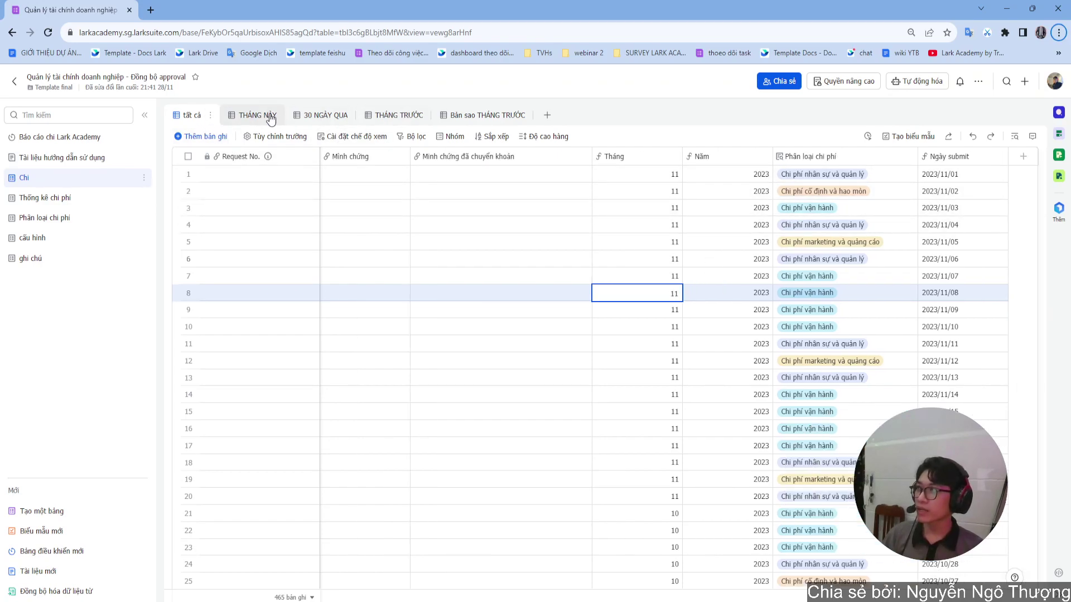
left_click(254, 119)
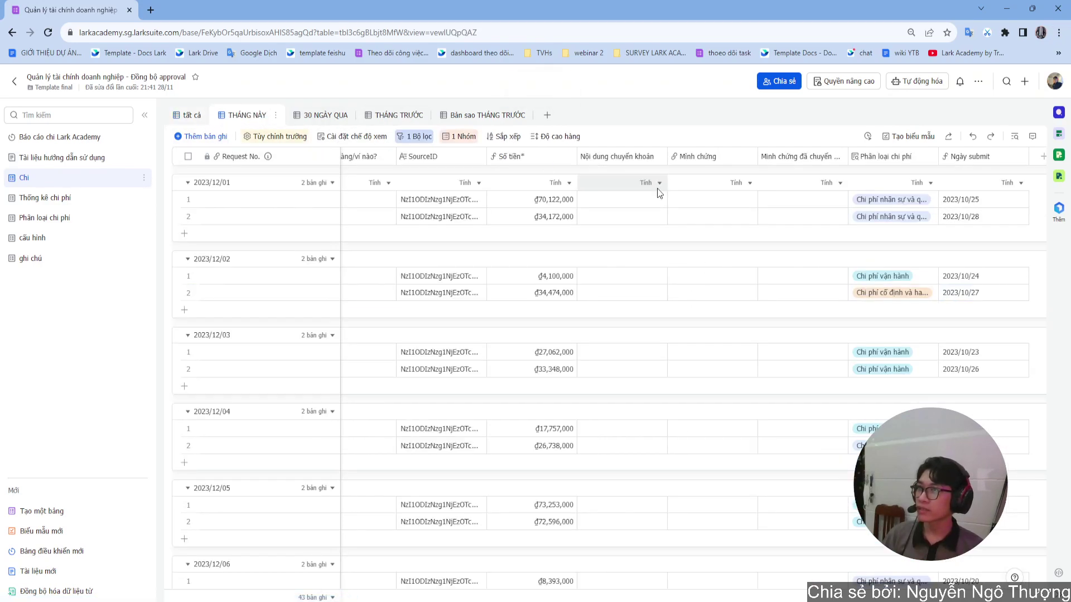
left_click(460, 139)
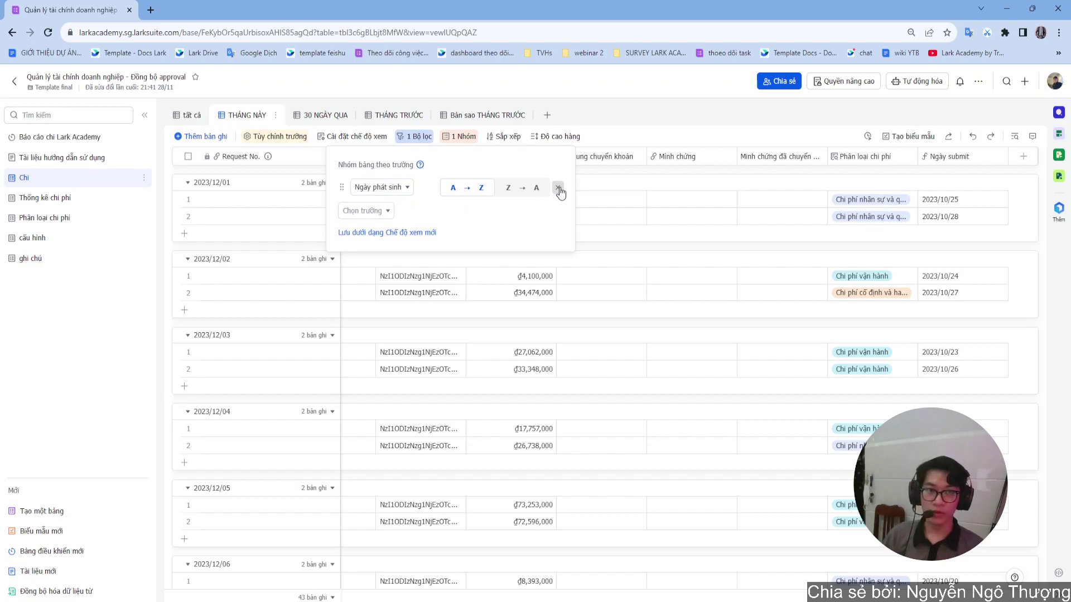
left_click(475, 105)
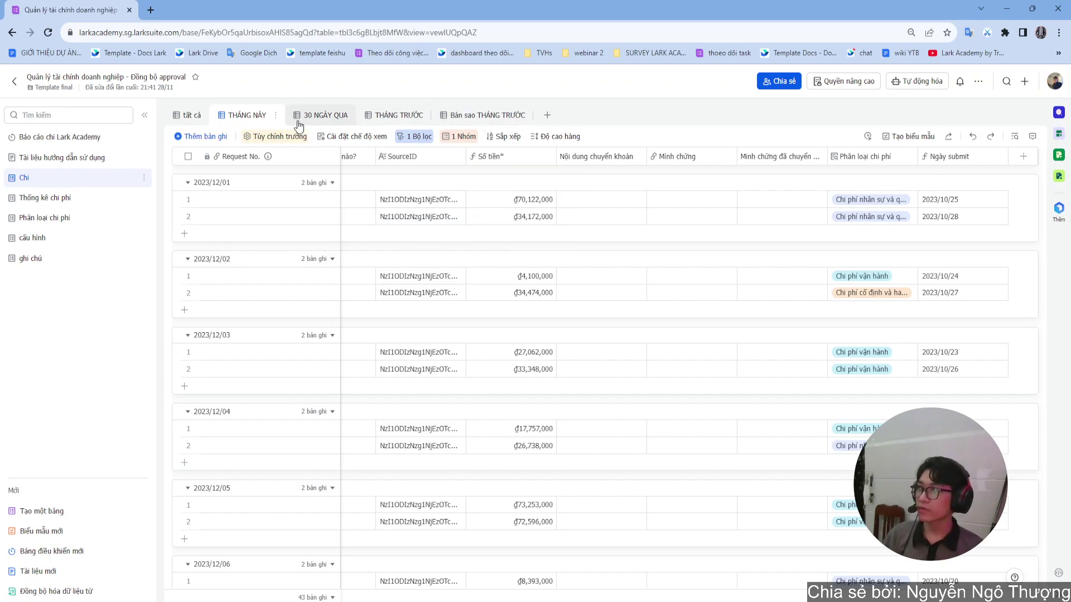
Duplicate the THÁNG NÀY view, remove the copy's existing grouping and group it by Phân loại chi phí
left_click(276, 115)
left_click(276, 170)
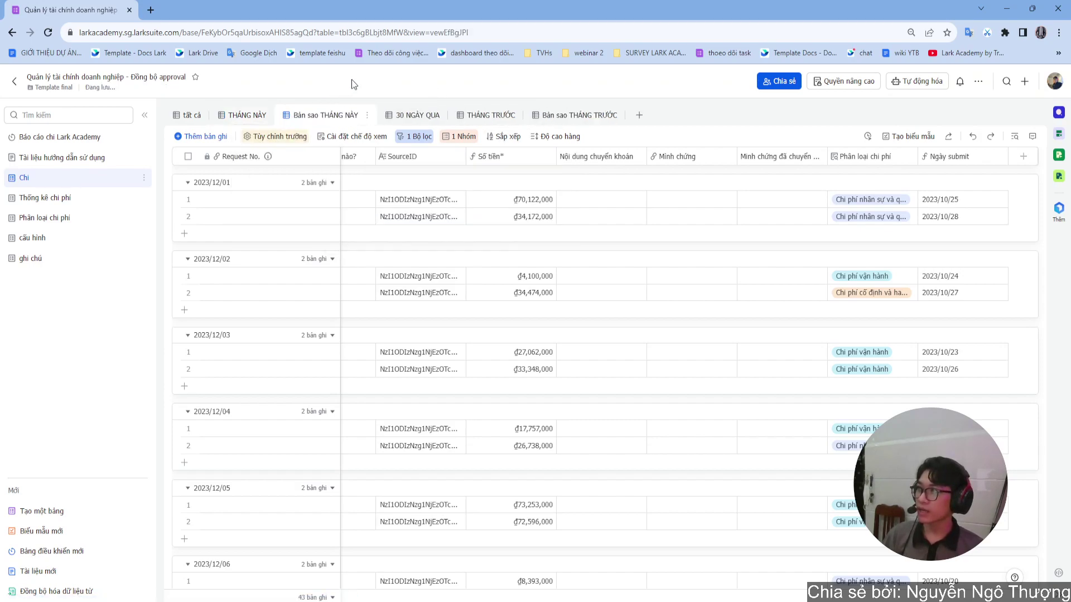
left_click(453, 136)
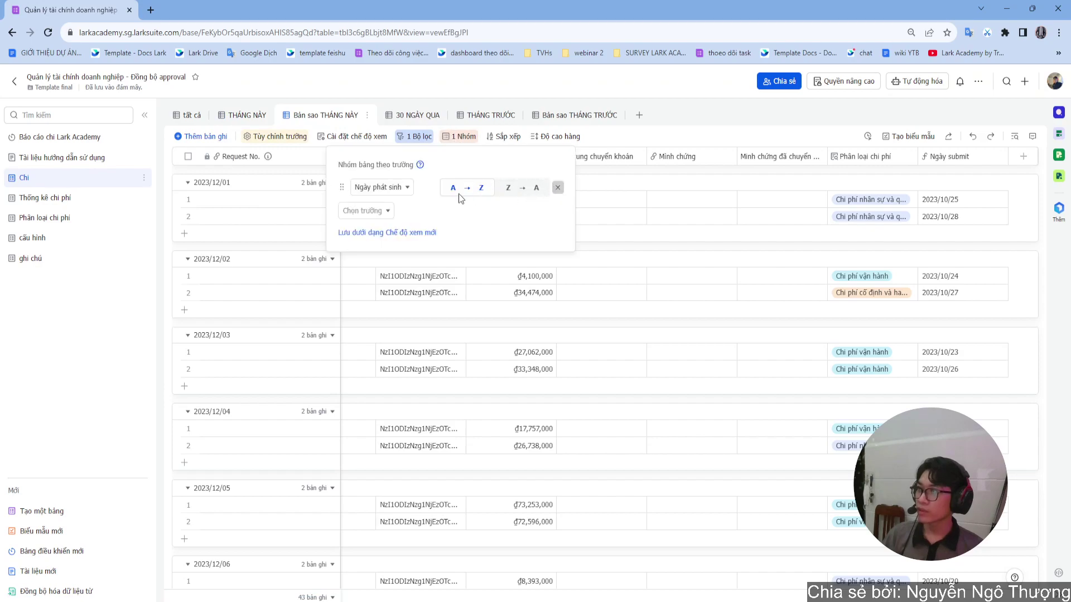
left_click(557, 188)
left_click(365, 186)
scroll(391, 463, "down", 3)
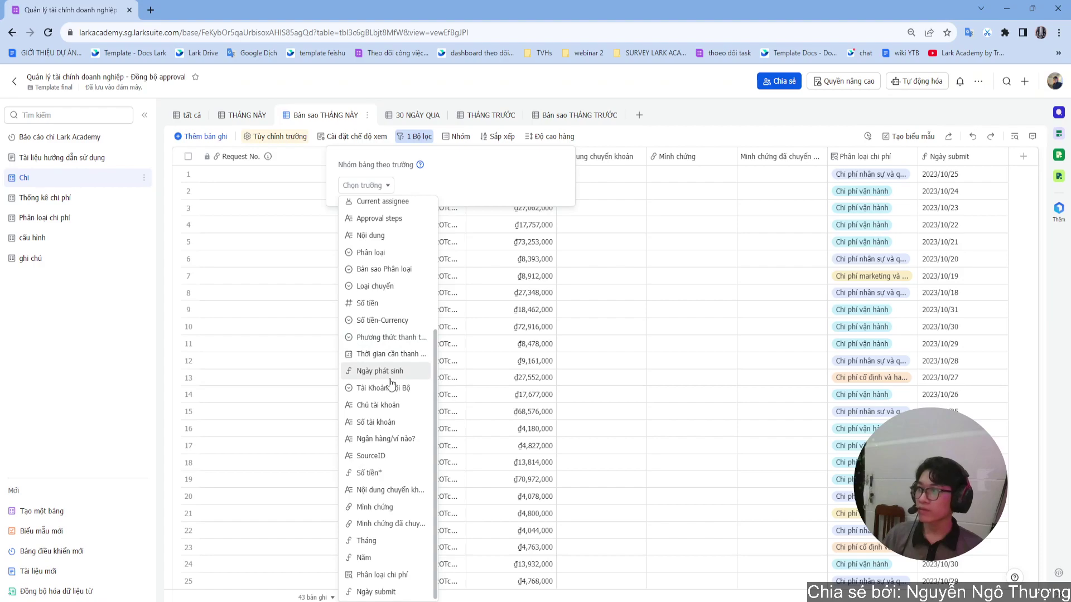
left_click(379, 574)
left_click(326, 89)
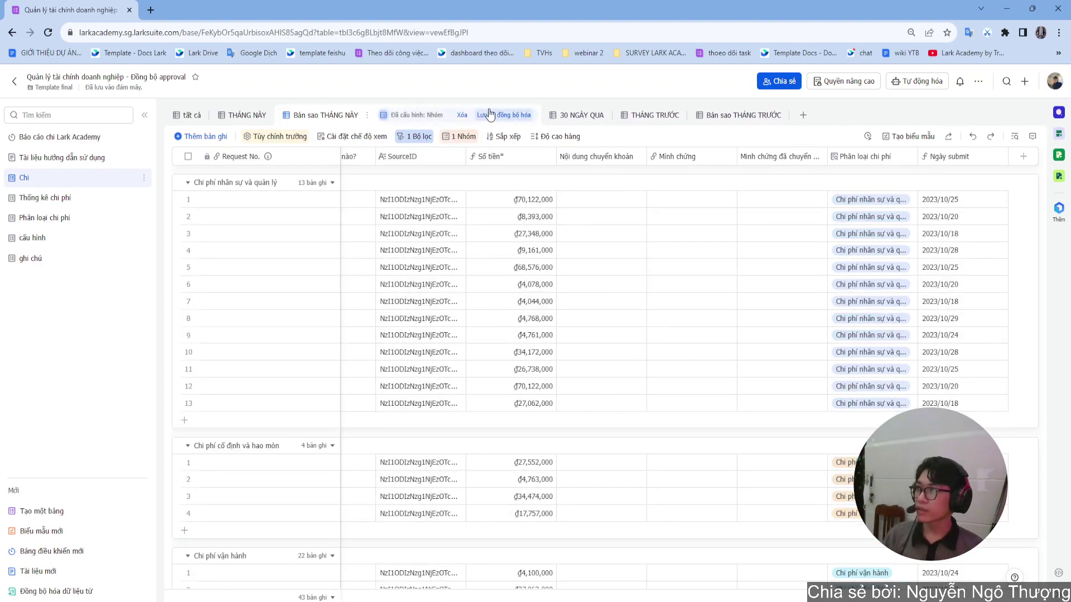
Show the sum of the Số tiền* column for each expense category group in the duplicated view
scroll(837, 268, "down", 3)
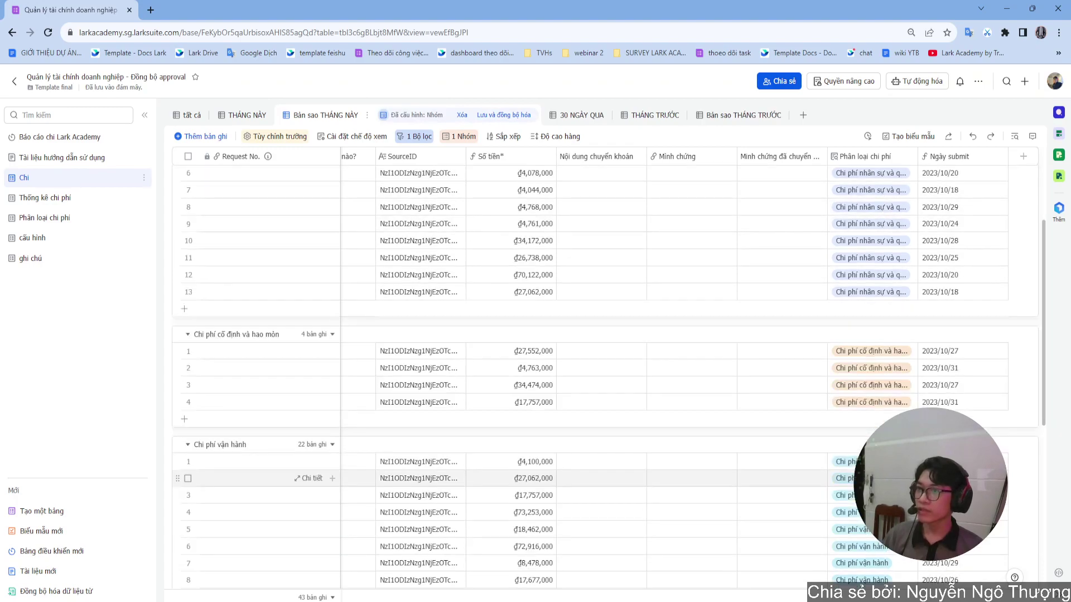
scroll(788, 305, "left", 5)
scroll(808, 317, "up", 3)
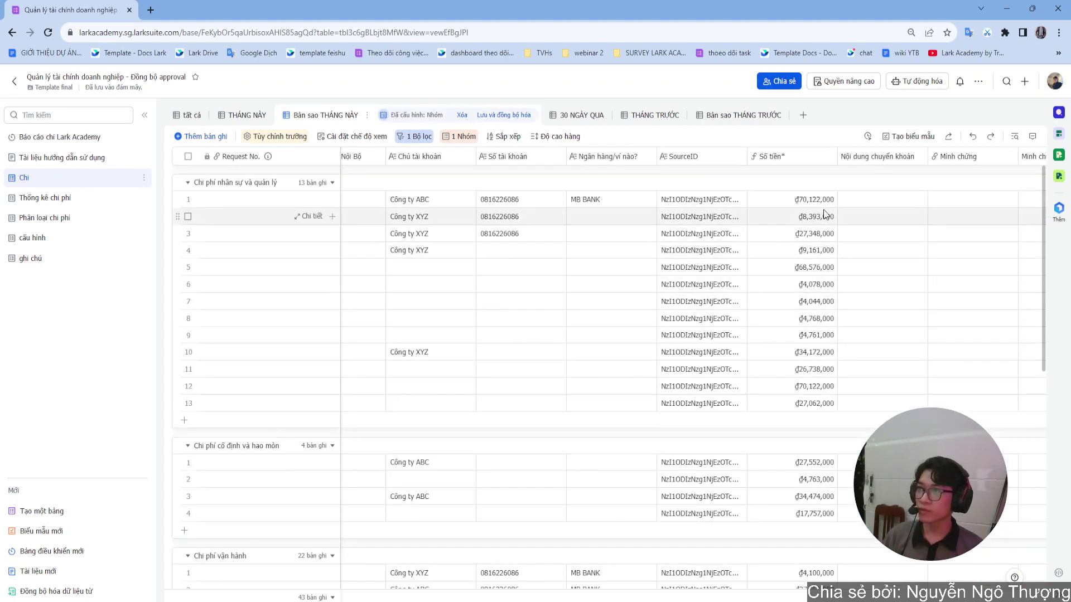
left_click(828, 183)
left_click(781, 232)
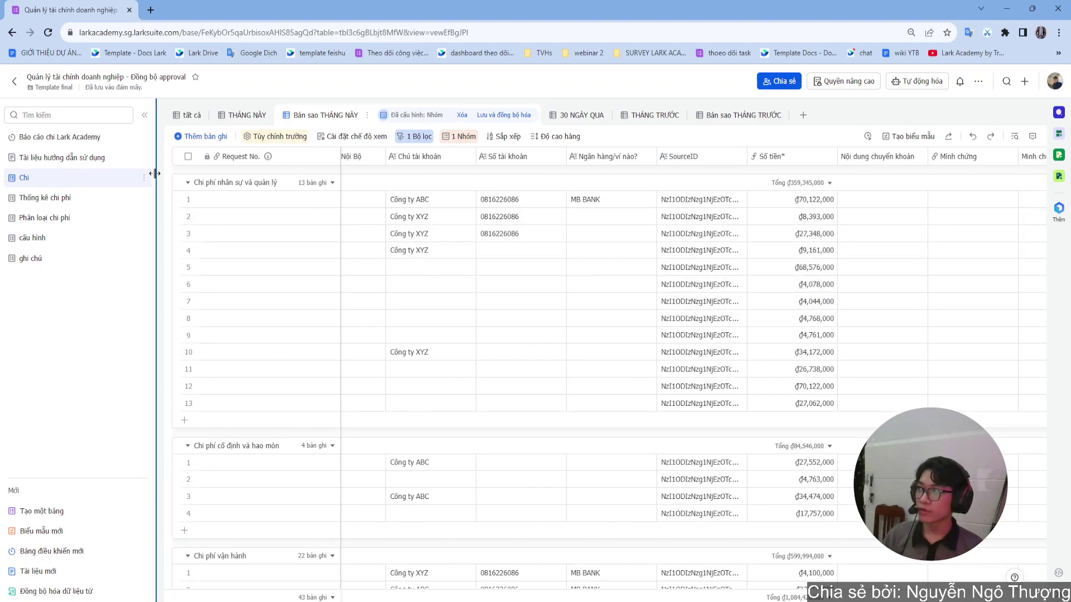
Collapse all four expense category groups so only their total rows are listed
left_click(187, 183)
left_click(187, 209)
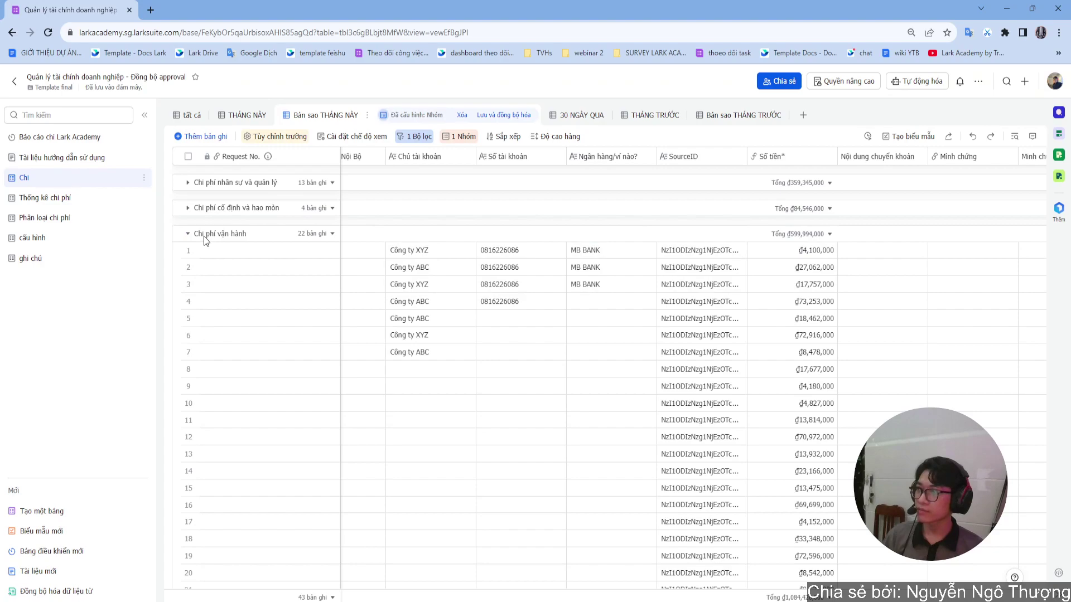
left_click(186, 234)
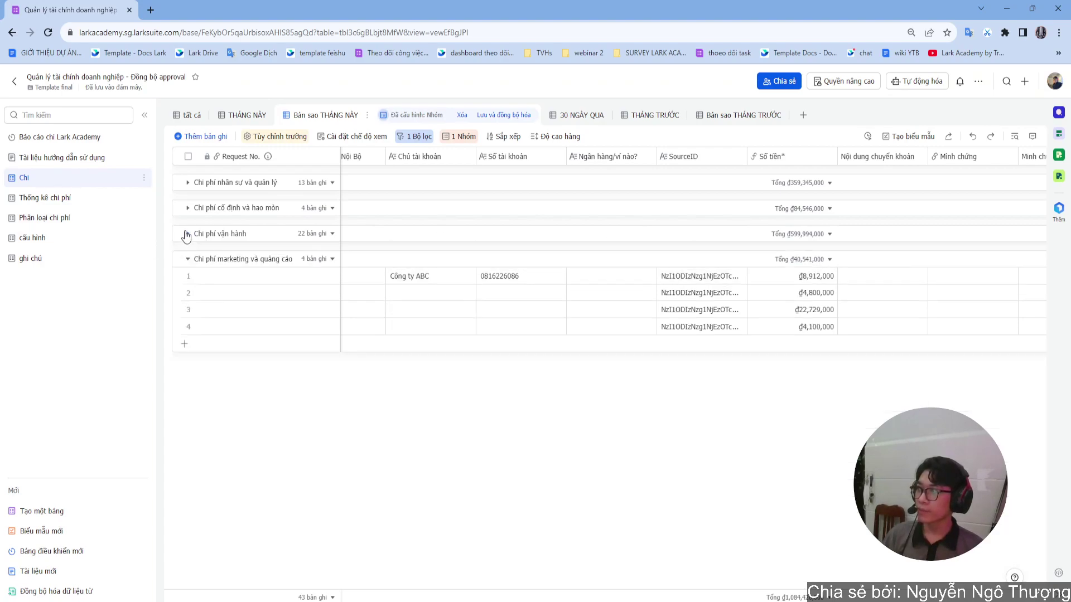
left_click(189, 260)
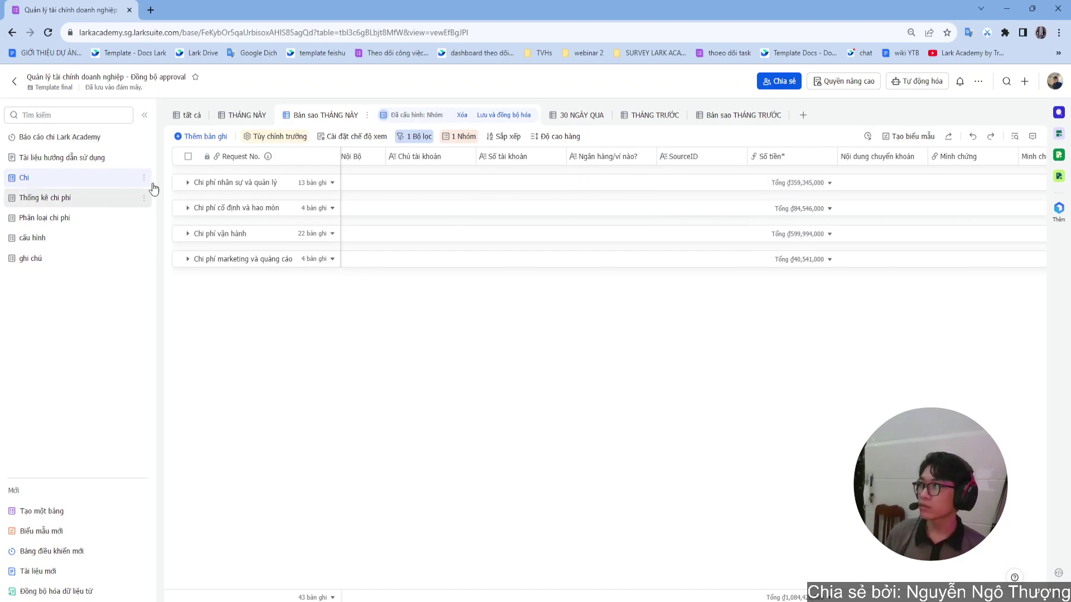
Save and sync the duplicated view's configuration and open the Nhóm theo tháng view of the Thống kê chi phí table
key("alt+Tab")
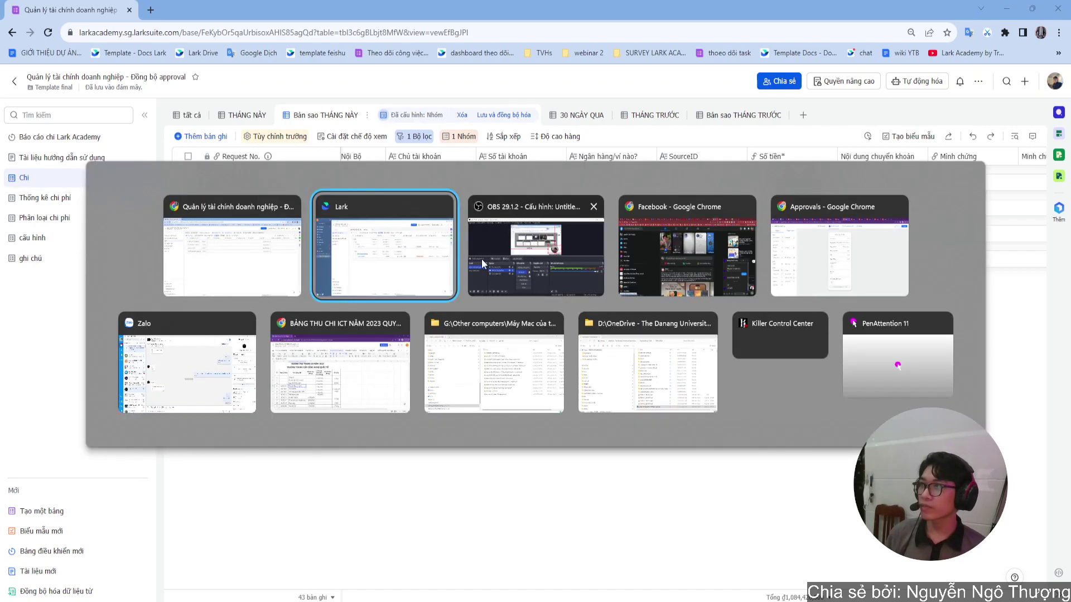
left_click(257, 267)
left_click(63, 204)
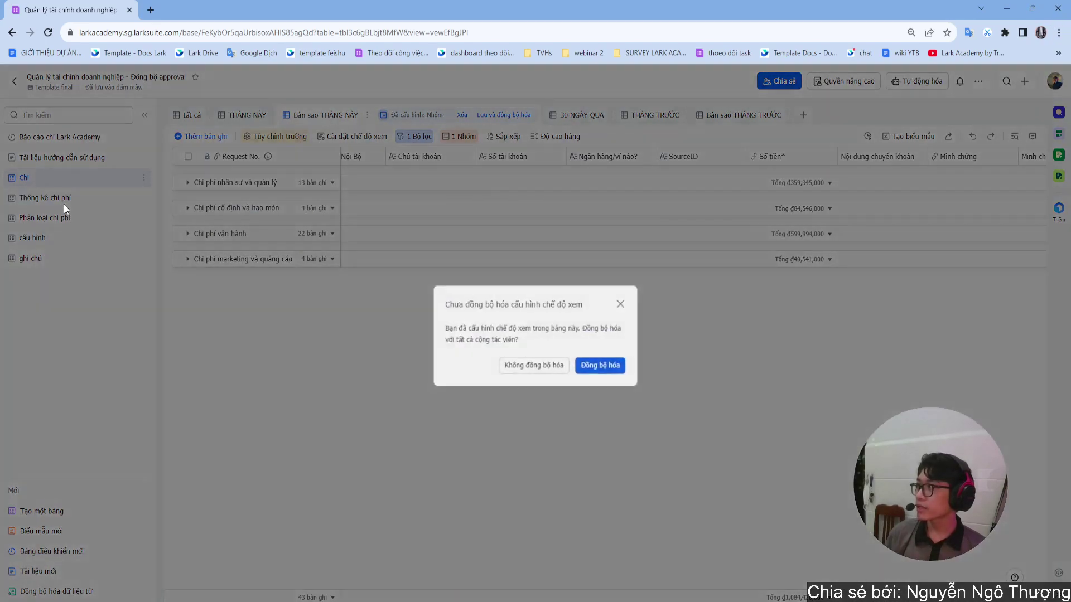
left_click(602, 366)
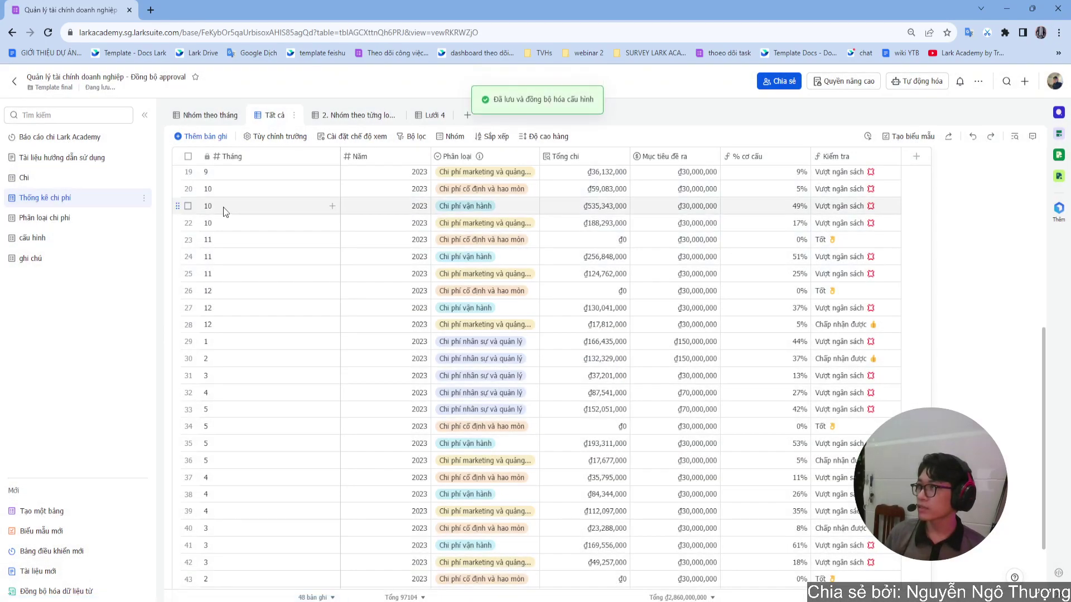
left_click(218, 117)
scroll(378, 287, "up", 2)
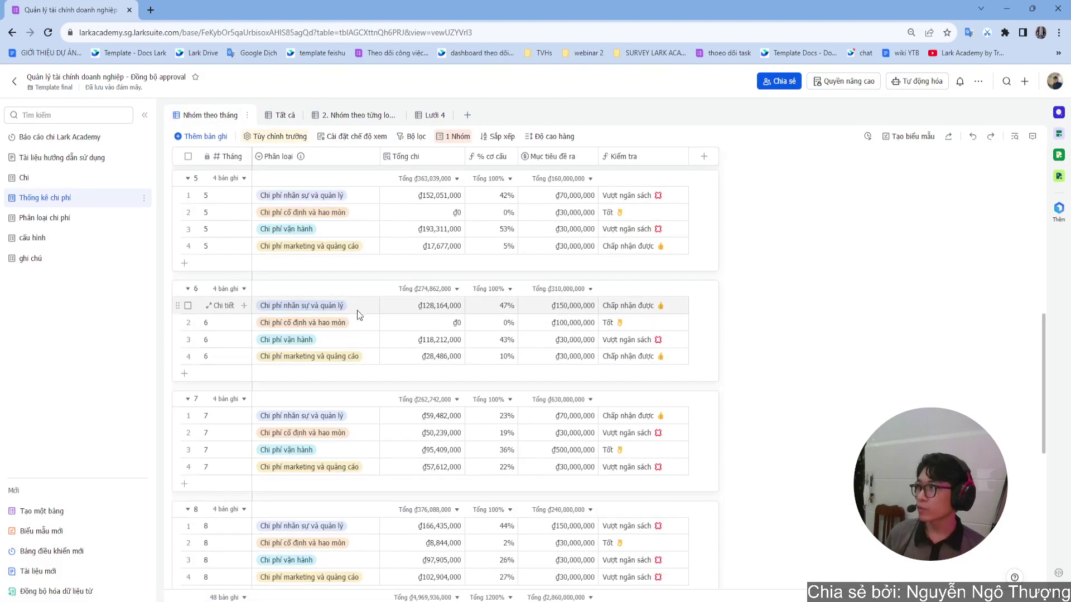
Examine the Phân loại entries of month 6 and the lookup conditions of the Tổng chi field
left_click_drag(357, 310, 361, 365)
key("ctrl+c")
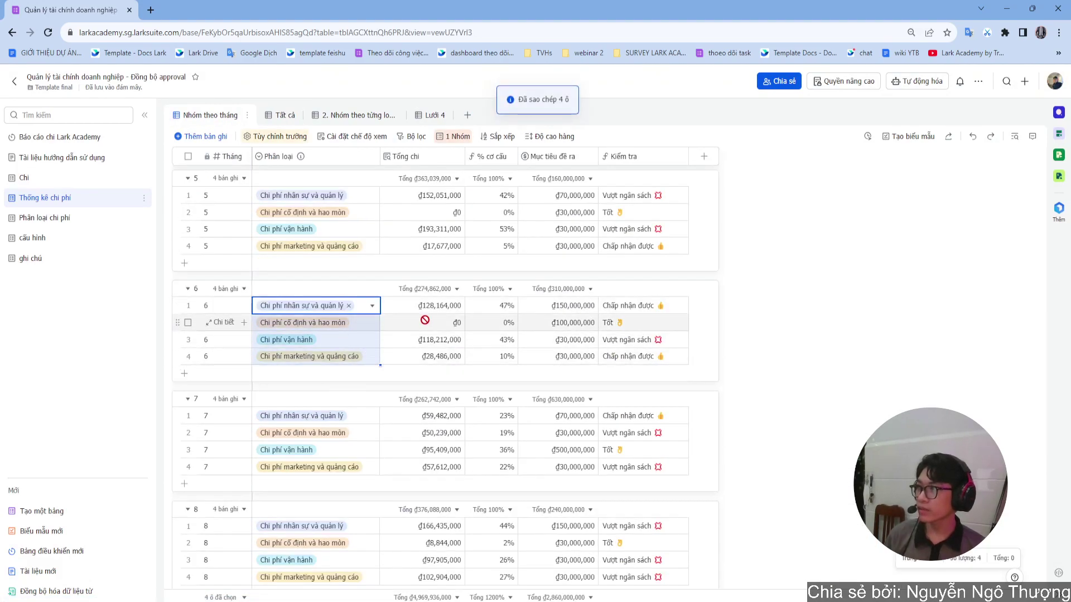
left_click(456, 157)
left_click(424, 178)
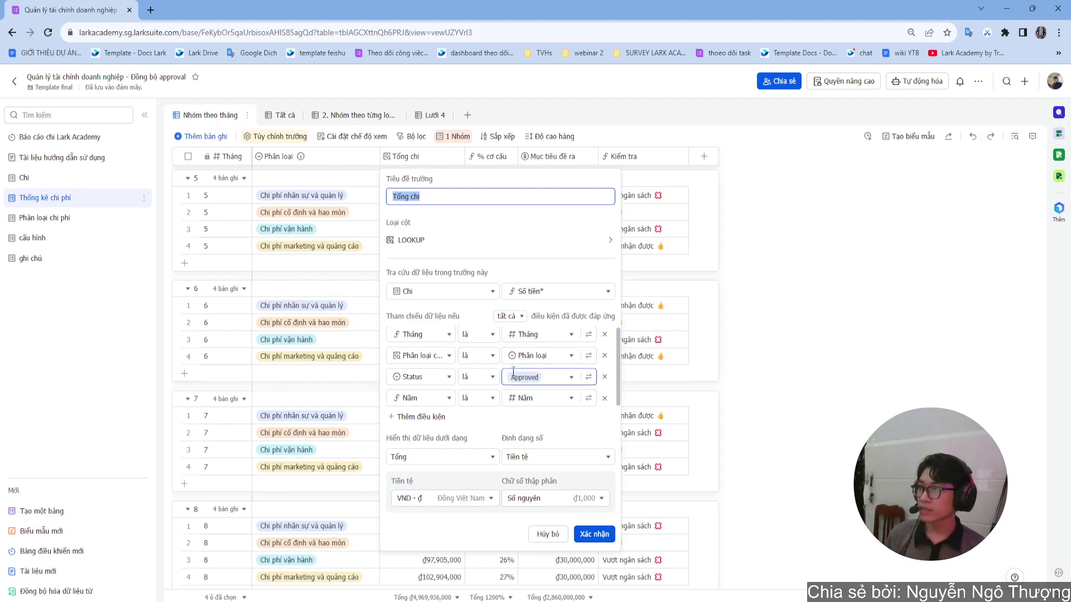
Switch to the TỔNG HỢP PHIẾU APPROVAL base in Lark and review the Tổng số tiền lookup conditions in Table
key("alt+Tab")
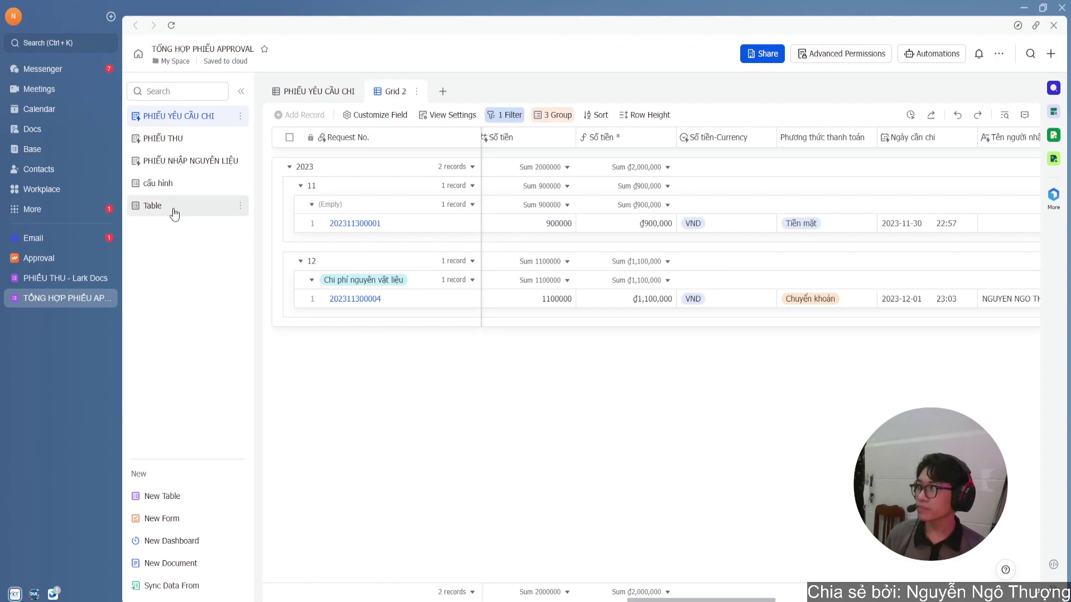
left_click(170, 208)
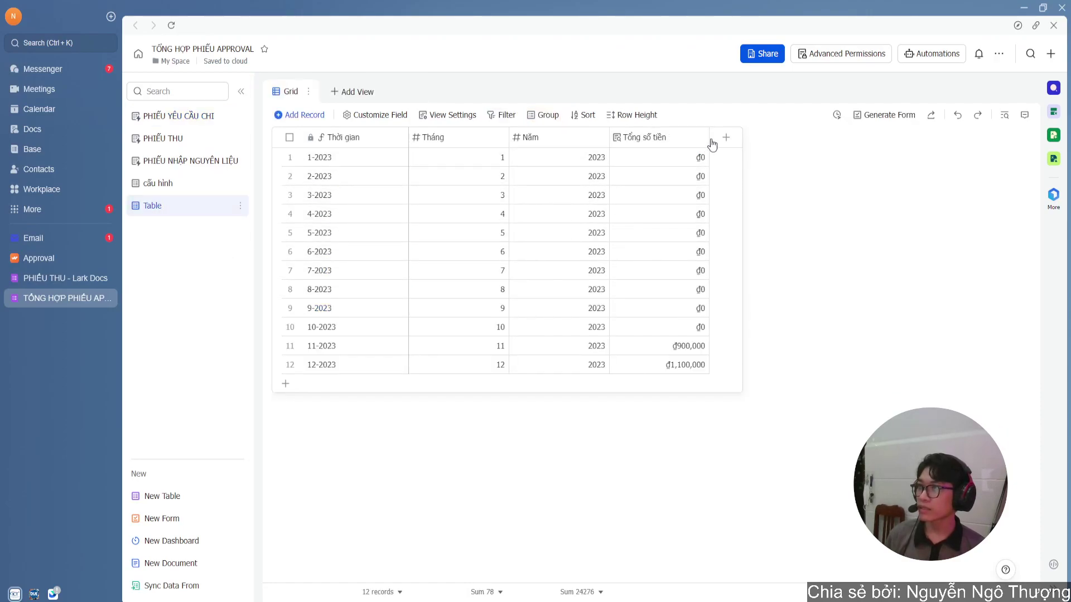
left_click(702, 140)
left_click(642, 162)
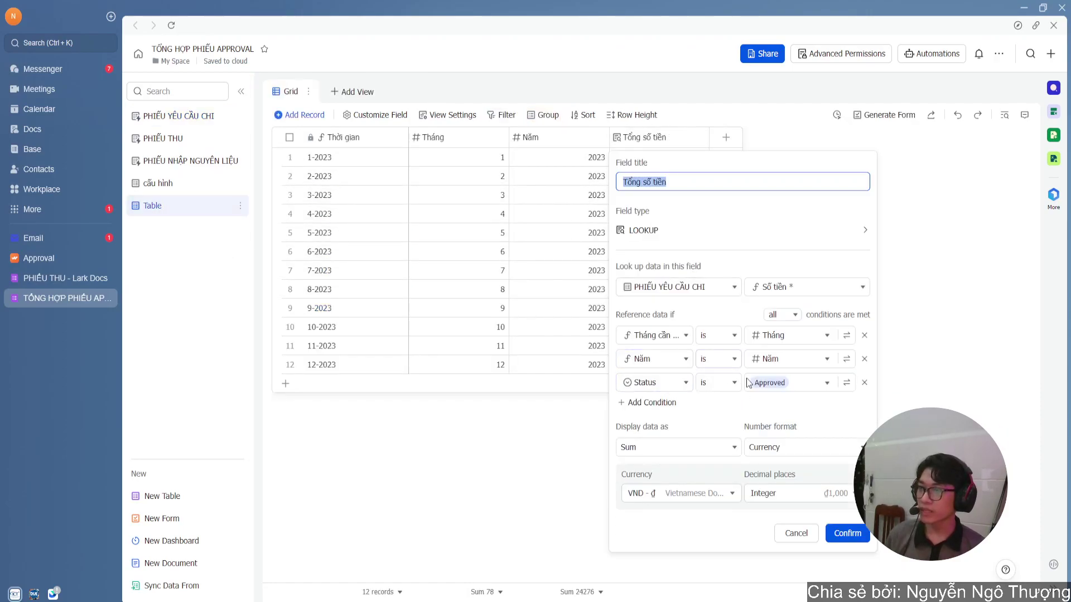
left_click(651, 402)
left_click(653, 406)
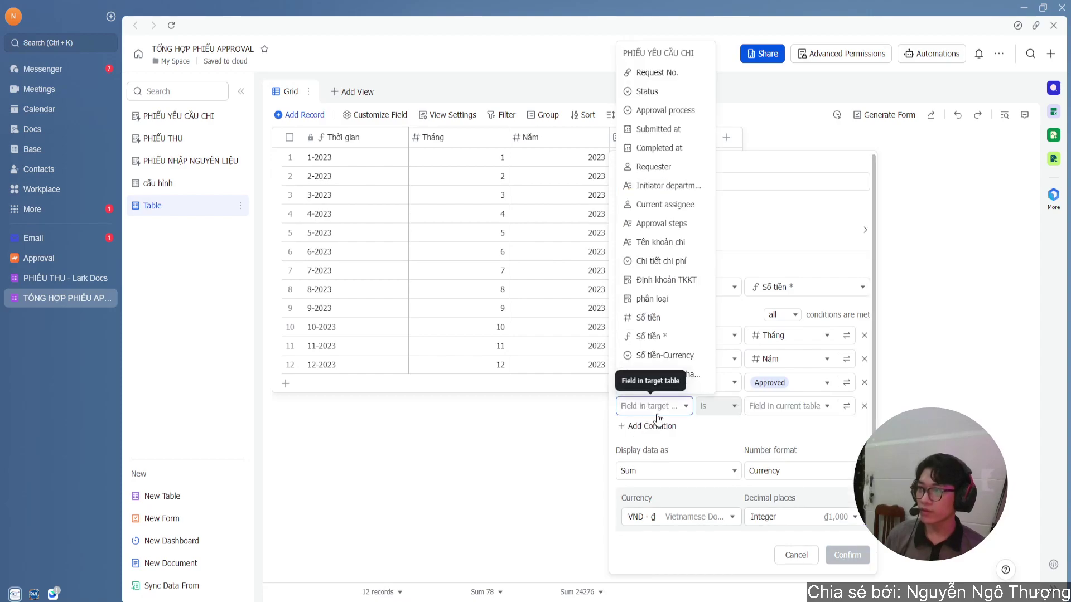
left_click(738, 424)
left_click(796, 555)
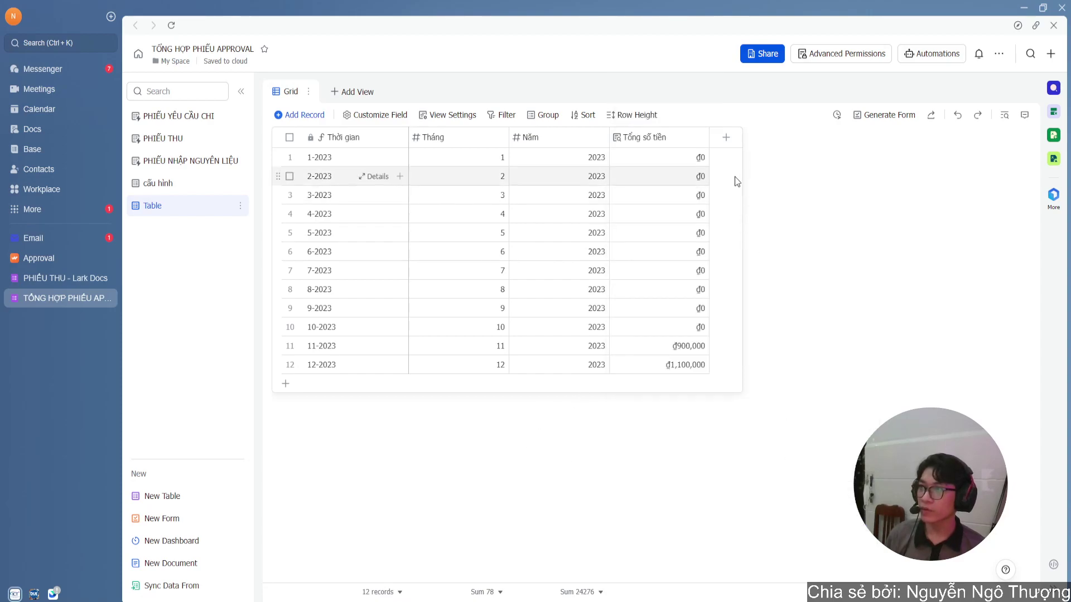
Add a Single Option field whose options reference the Chi tiết chi phí field of the cấu hình table
left_click(726, 137)
left_click(732, 229)
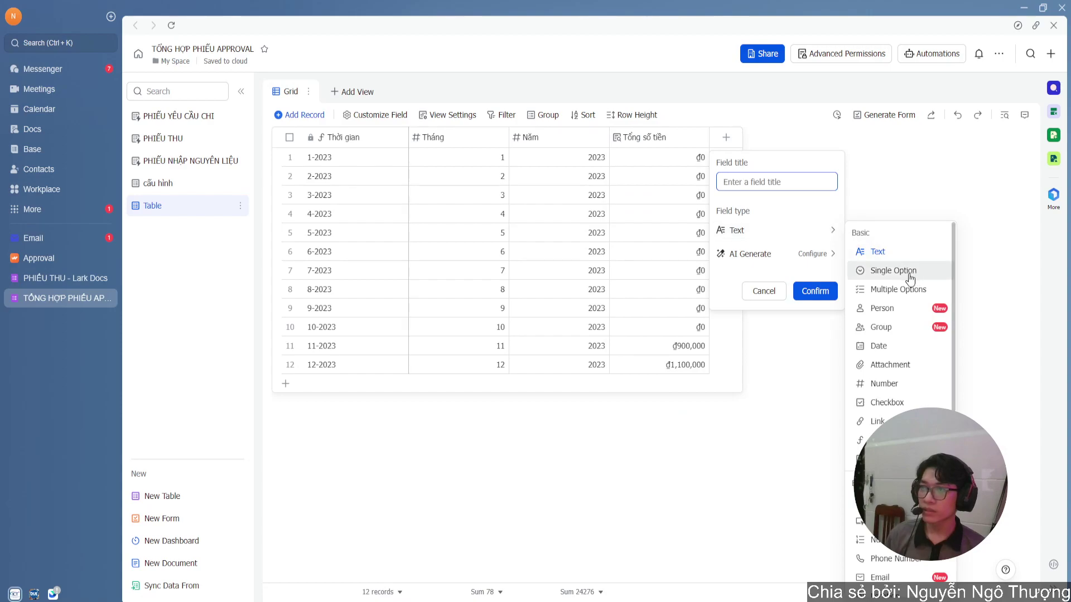
left_click(893, 270)
left_click(779, 284)
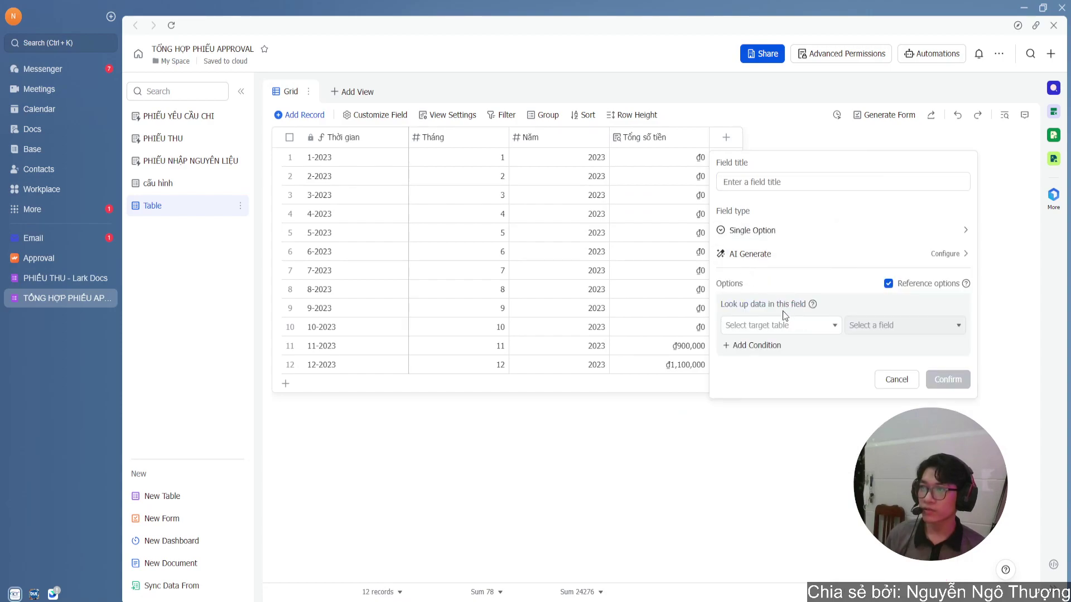
left_click(775, 323)
left_click(762, 416)
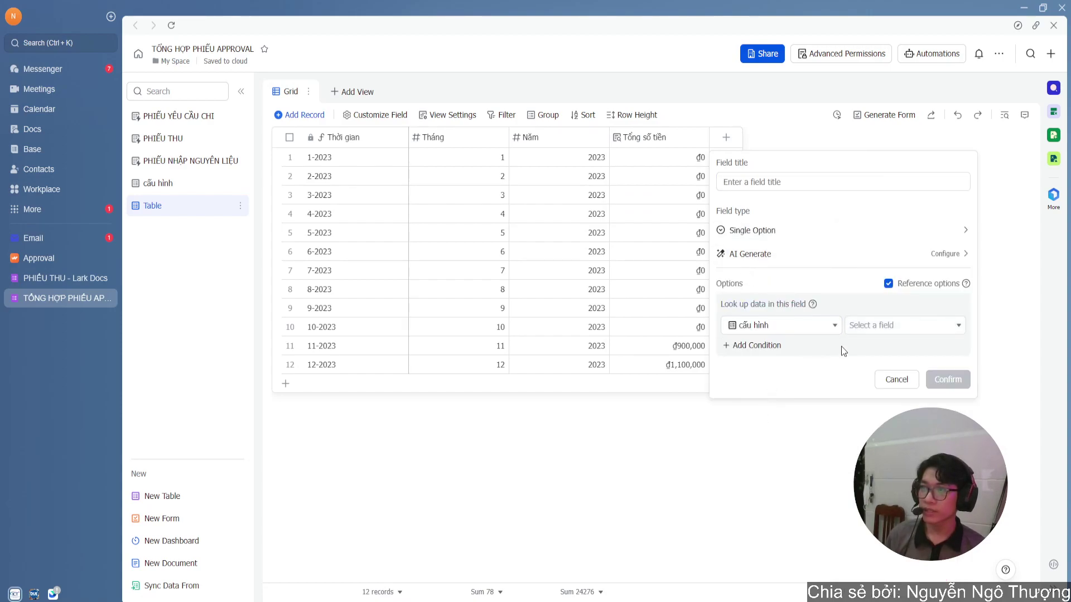
left_click(889, 328)
left_click(897, 371)
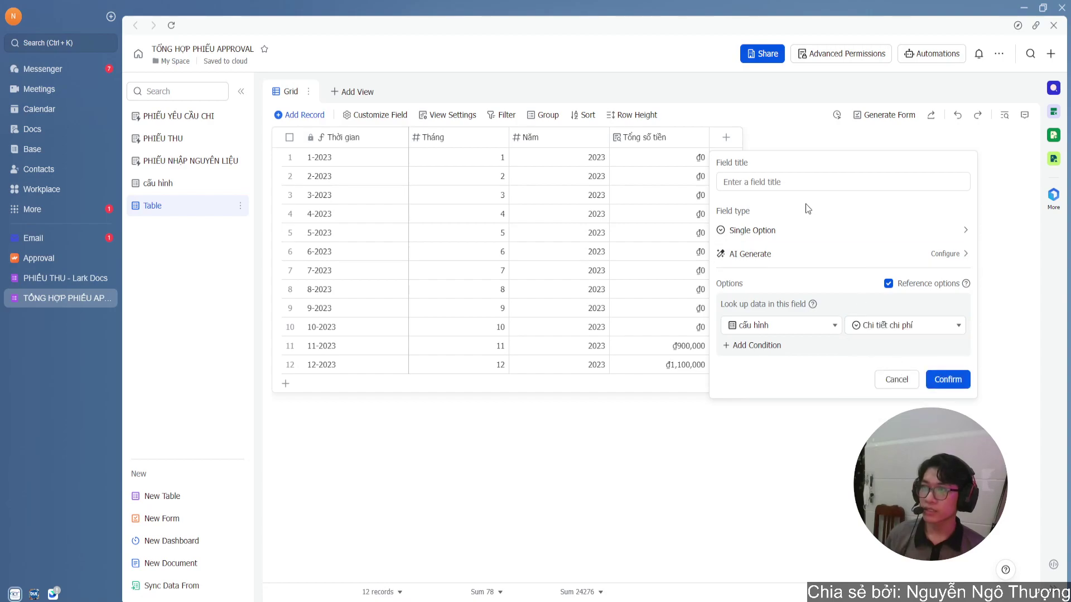
Title the new field Chi tiết chi phí and create it
left_click(801, 182)
type("Chi tiết ch")
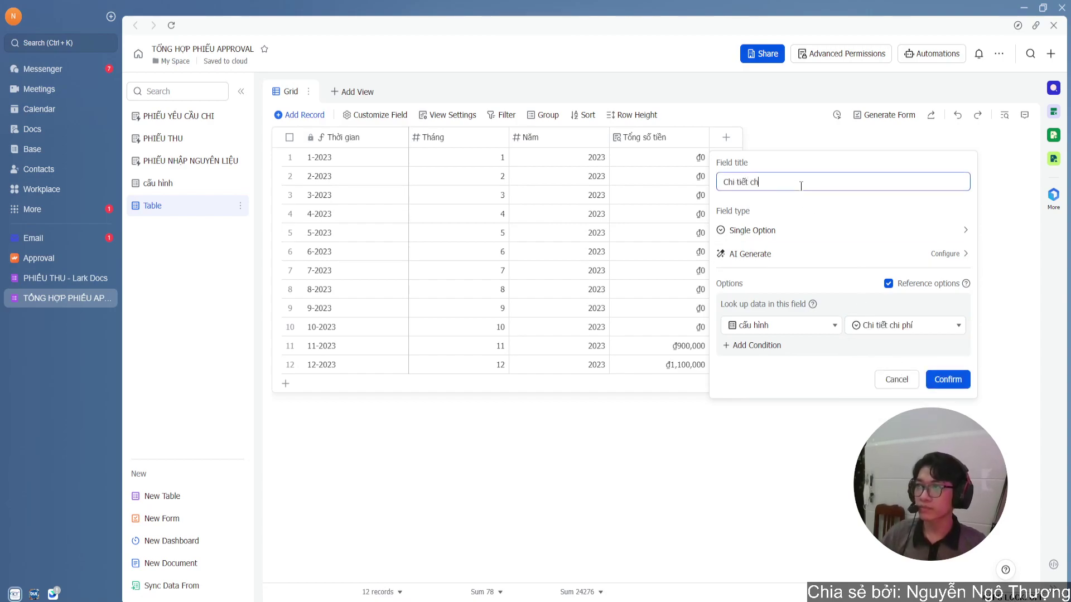
type("i phí")
key("Return")
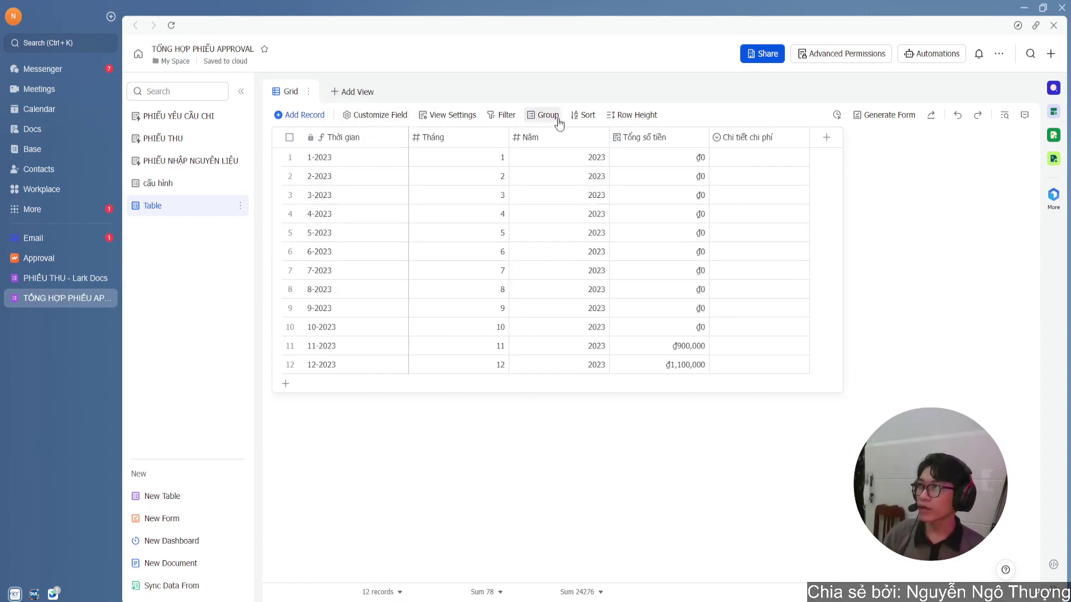
Group the records by Tháng, replace that grouping field with Thời gian and check the order of the groups
left_click(541, 117)
left_click(456, 176)
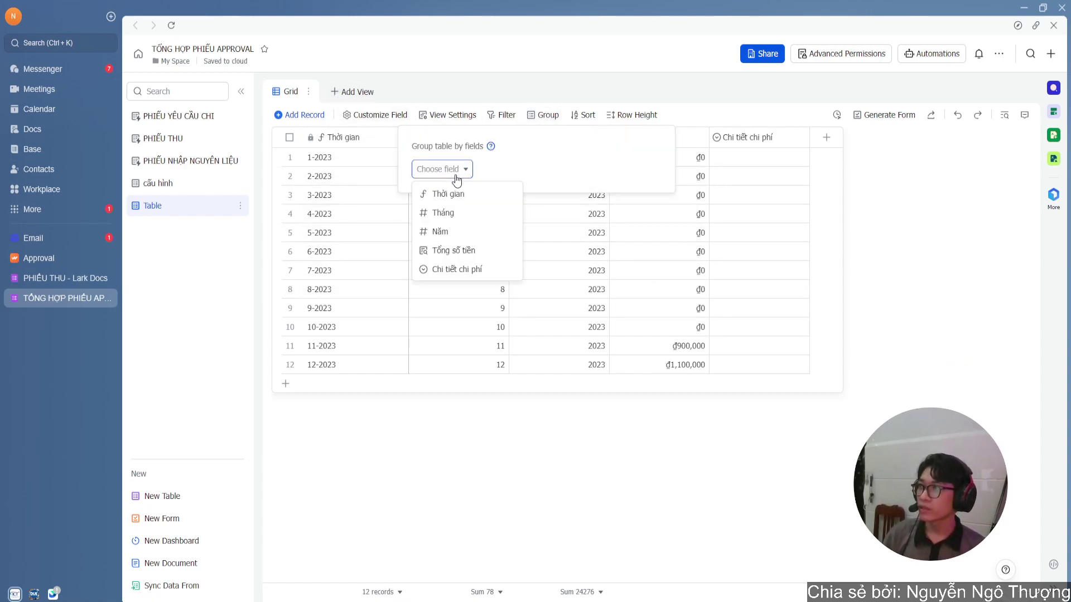
left_click(453, 214)
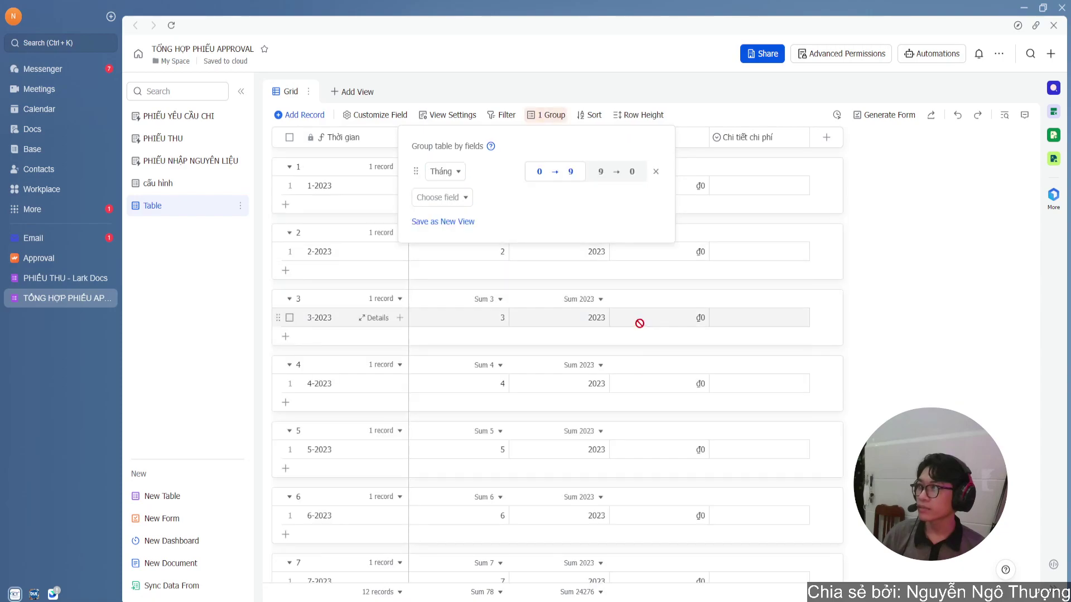
left_click(454, 177)
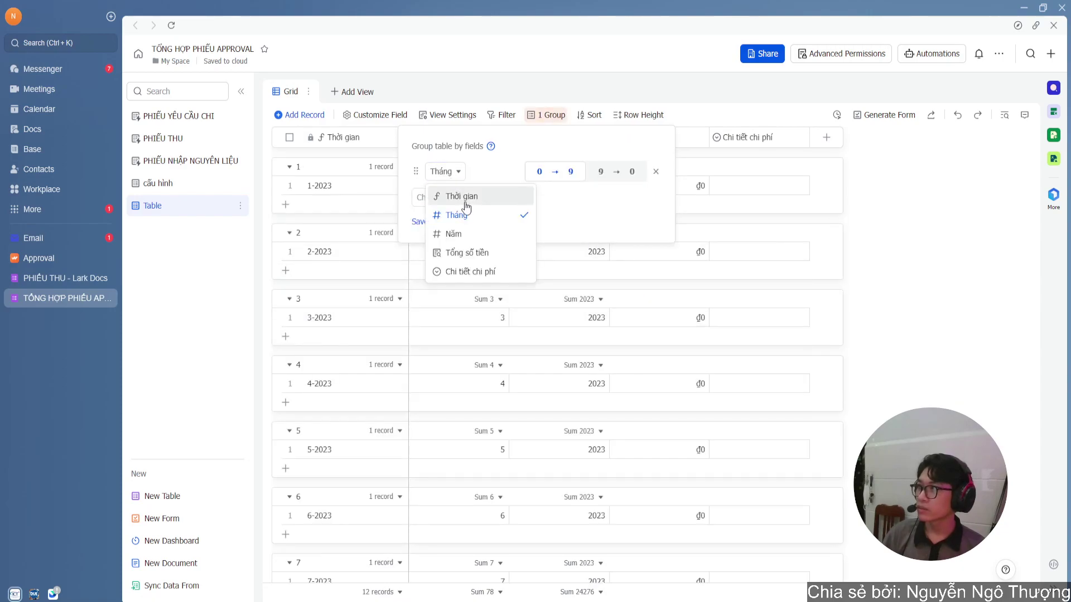
left_click(464, 199)
left_click(662, 258)
scroll(444, 267, "down", 5)
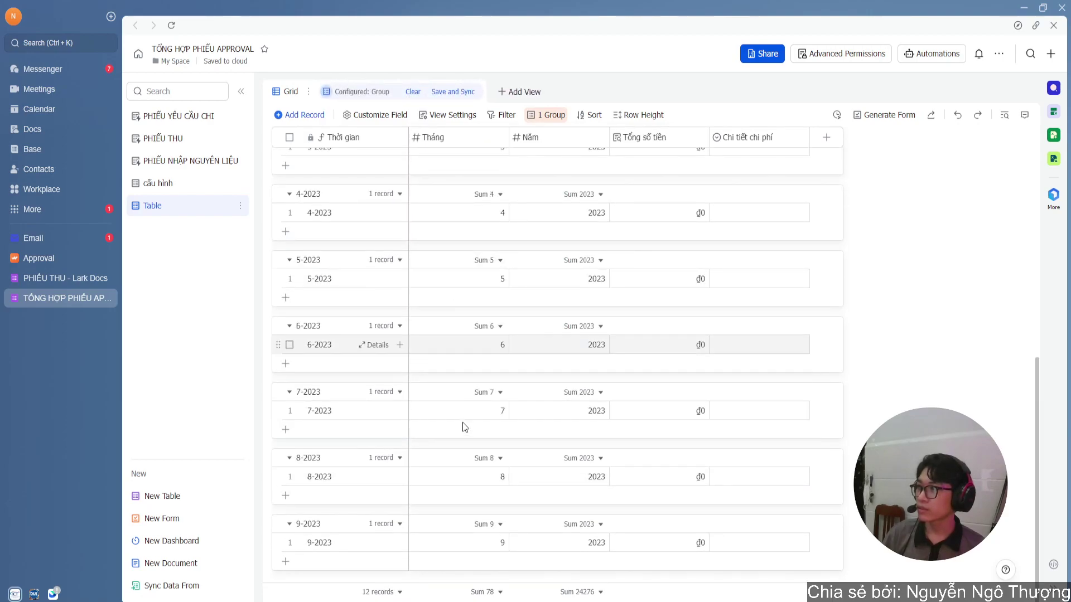
scroll(464, 427, "up", 3)
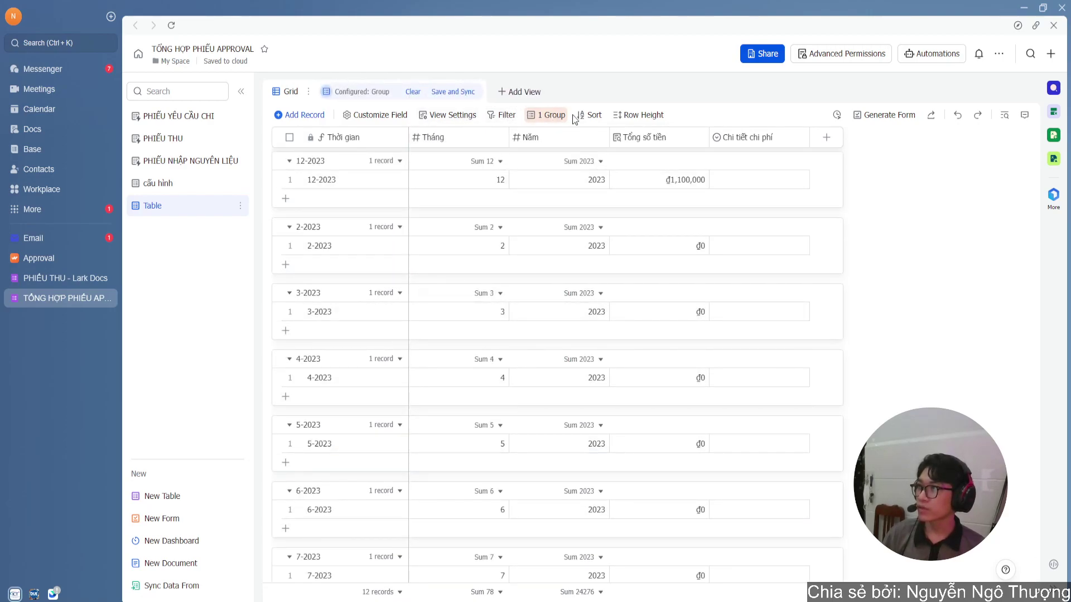
Sort the grid by Tháng in ascending order and save and sync the view configuration
left_click(590, 117)
left_click(506, 173)
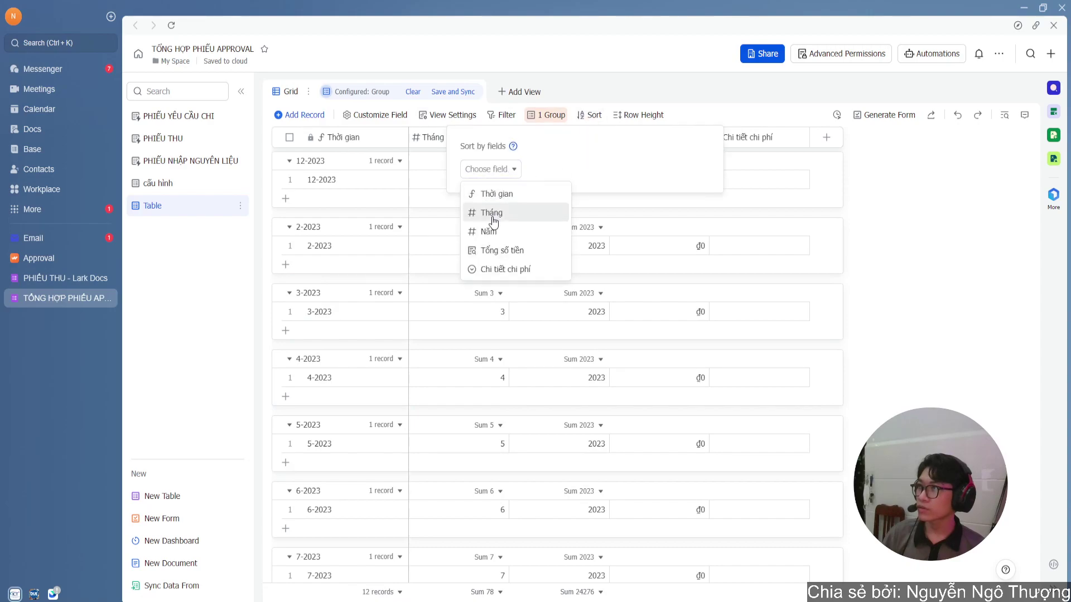
left_click(490, 210)
scroll(355, 370, "up", 2)
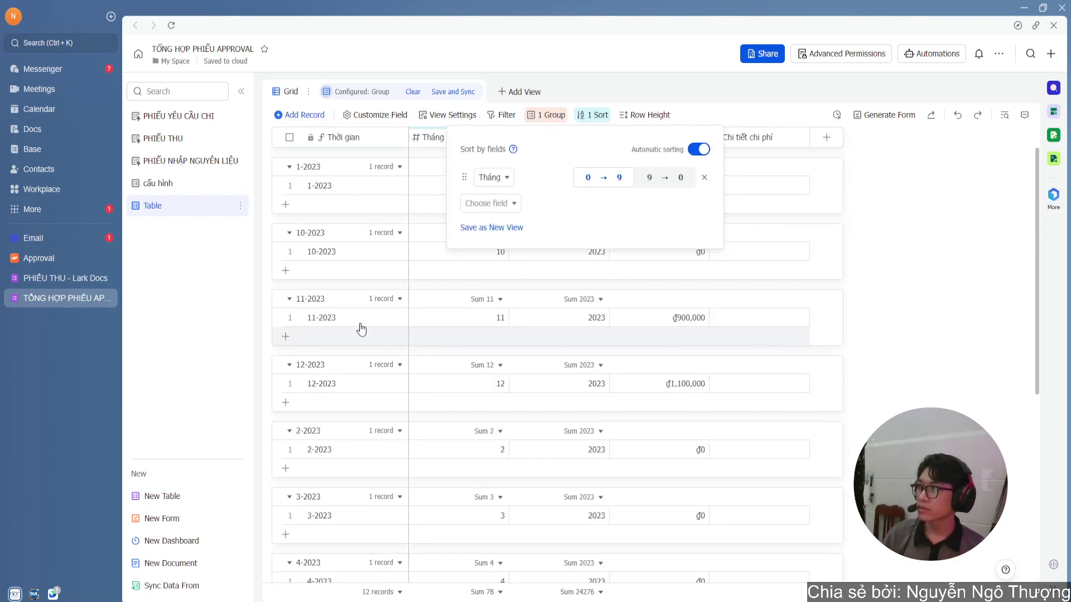
left_click(457, 103)
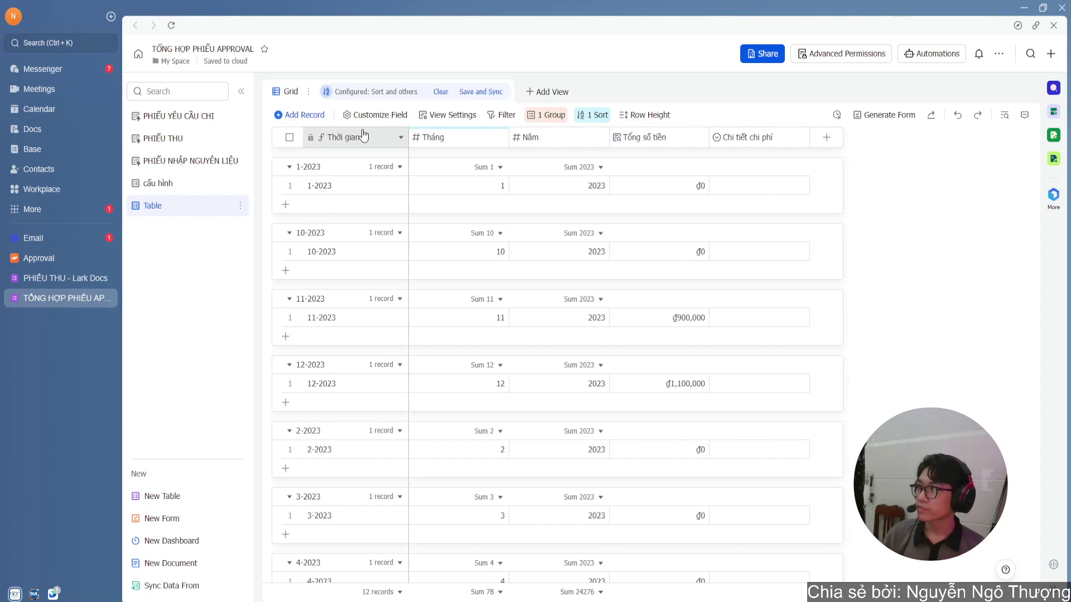
left_click(481, 92)
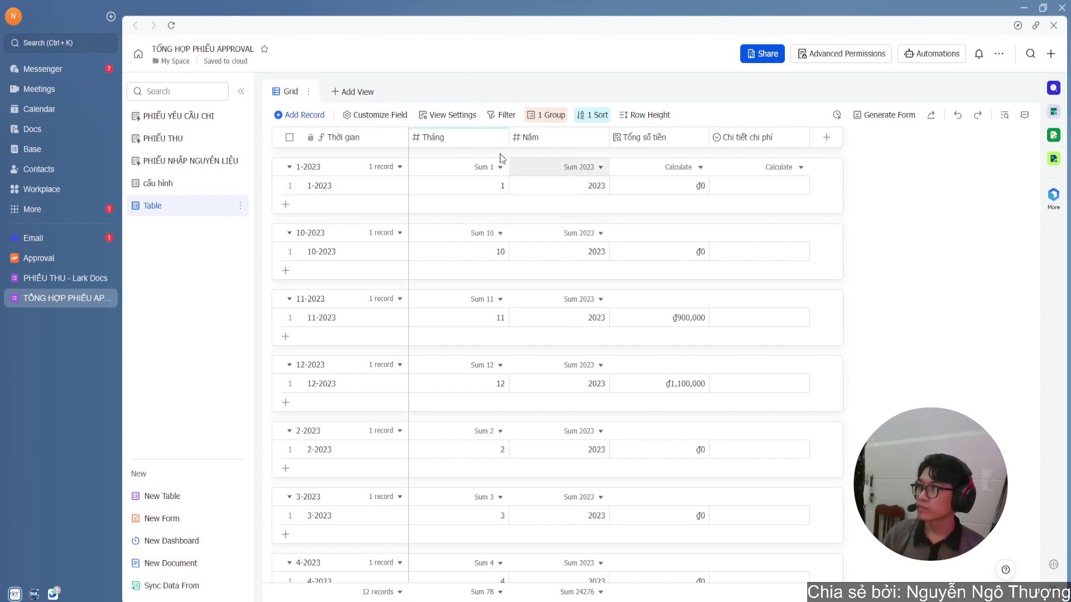
Change the grouping field to Tháng in ascending order and save and sync the view
left_click(546, 115)
left_click(547, 115)
left_click(547, 115)
left_click(446, 171)
left_click(464, 216)
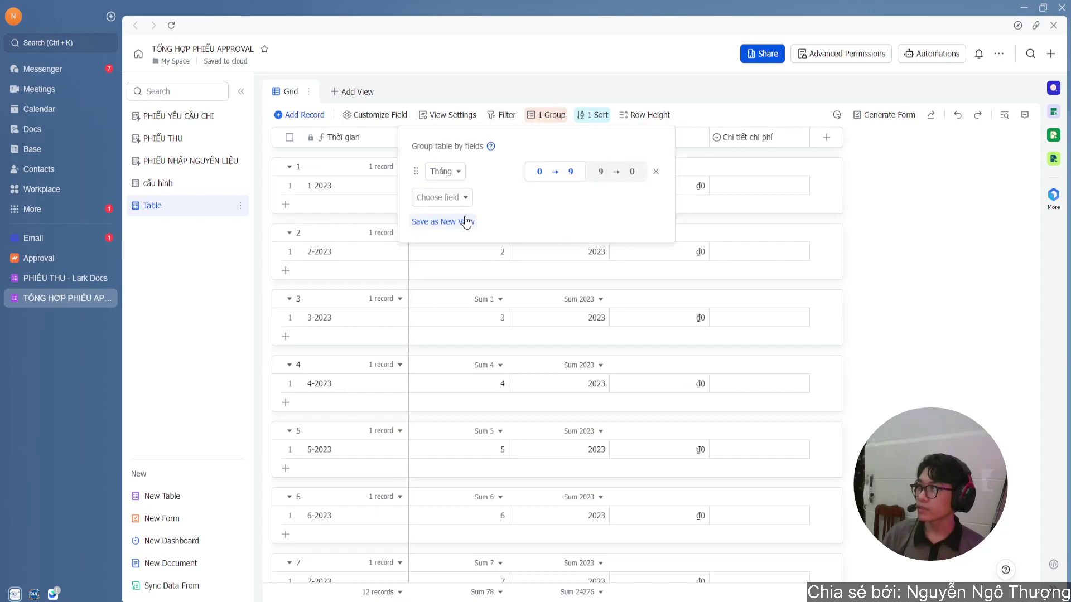
left_click(941, 217)
scroll(389, 318, "down", 6)
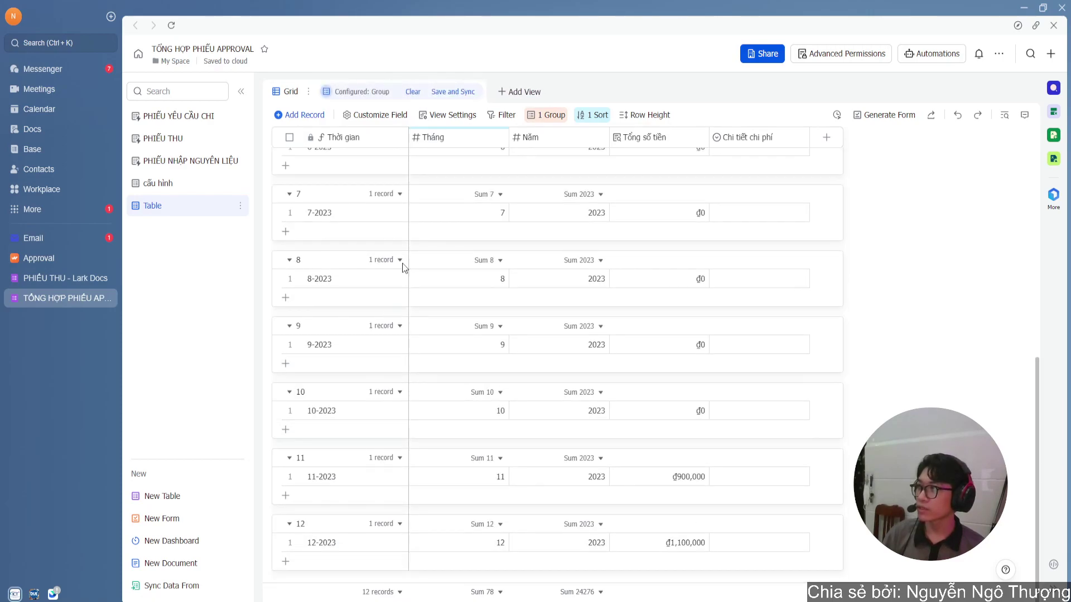
left_click(453, 91)
scroll(725, 279, "up", 6)
left_click(728, 184)
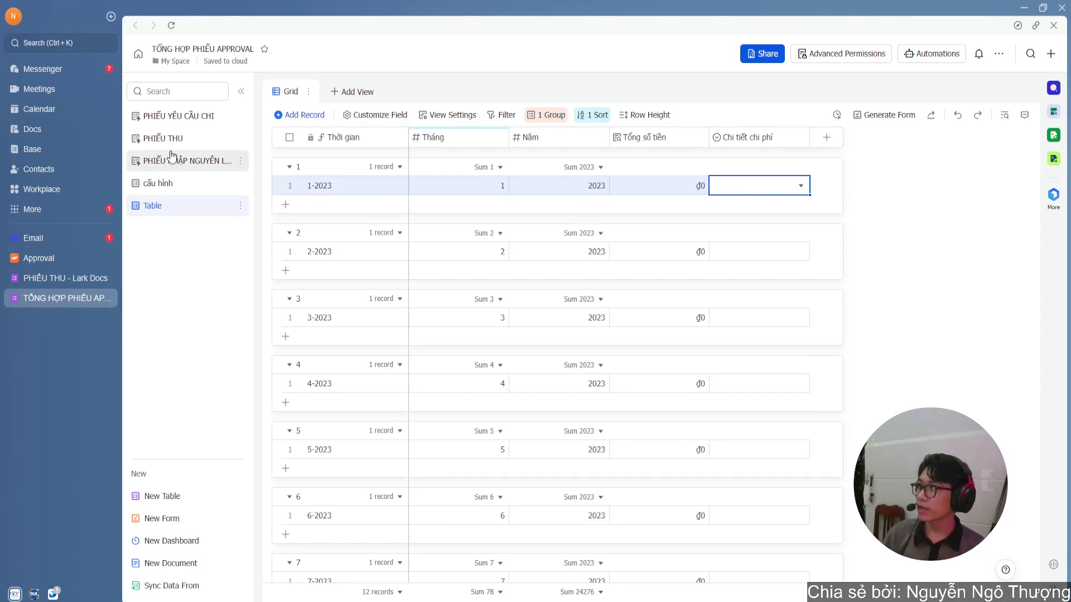
Review the approved requests and their Chi tiết chi phí values in the Grid 2 view of PHIẾU YÊU CẦU CHI
left_click(209, 121)
scroll(755, 263, "left", 10)
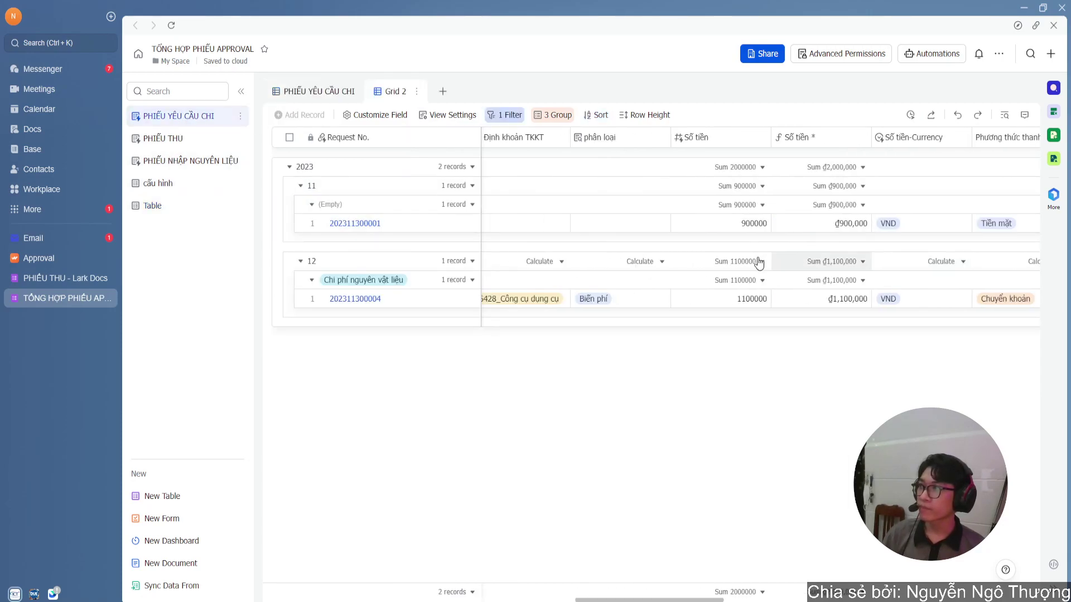
scroll(366, 280, "left", 2)
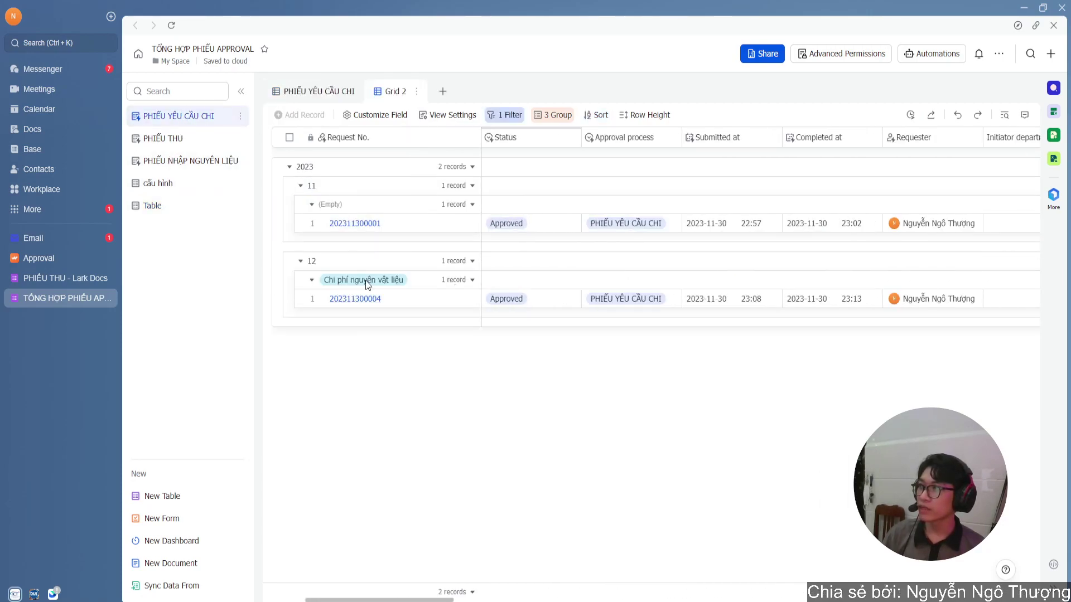
scroll(364, 280, "right", 8)
scroll(424, 301, "right", 6)
scroll(642, 285, "left", 4)
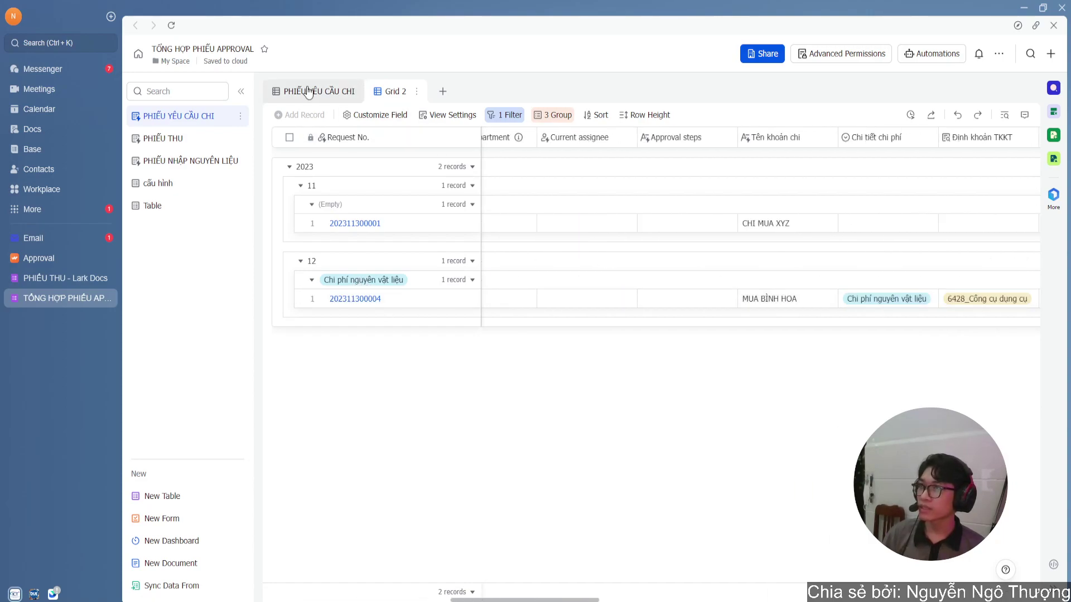
In the PHIẾU YÊU CẦU CHI view, set Chi tiết chi phí to Phí dịch vụ chạy ads in row 2 and Giá vốn hàng bán in row 3
left_click(309, 92)
left_click(678, 177)
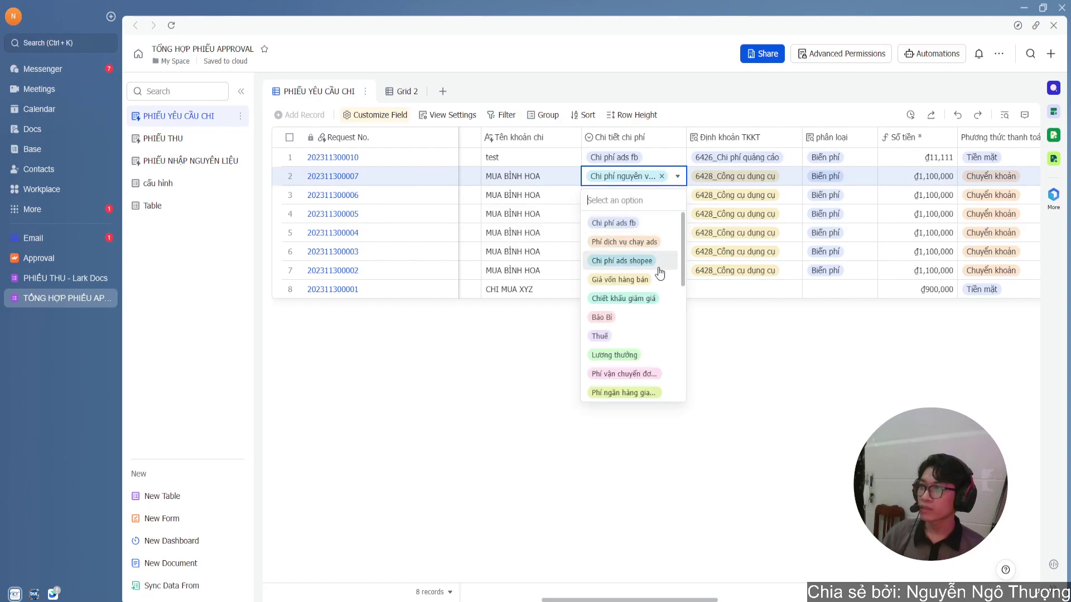
left_click(649, 243)
left_click(649, 198)
key("Delete")
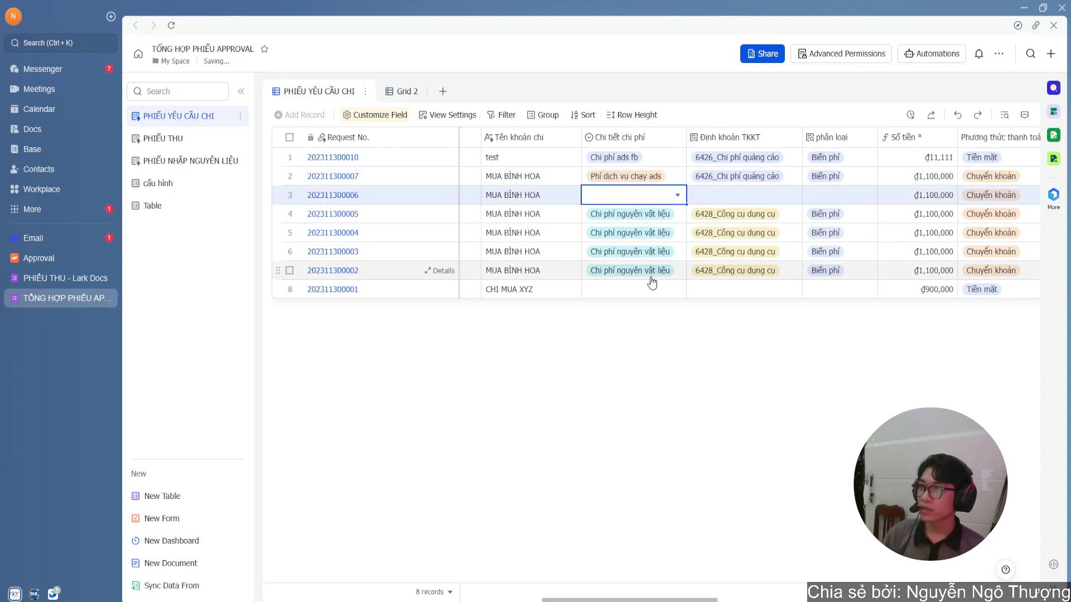
left_click(649, 200)
left_click(638, 299)
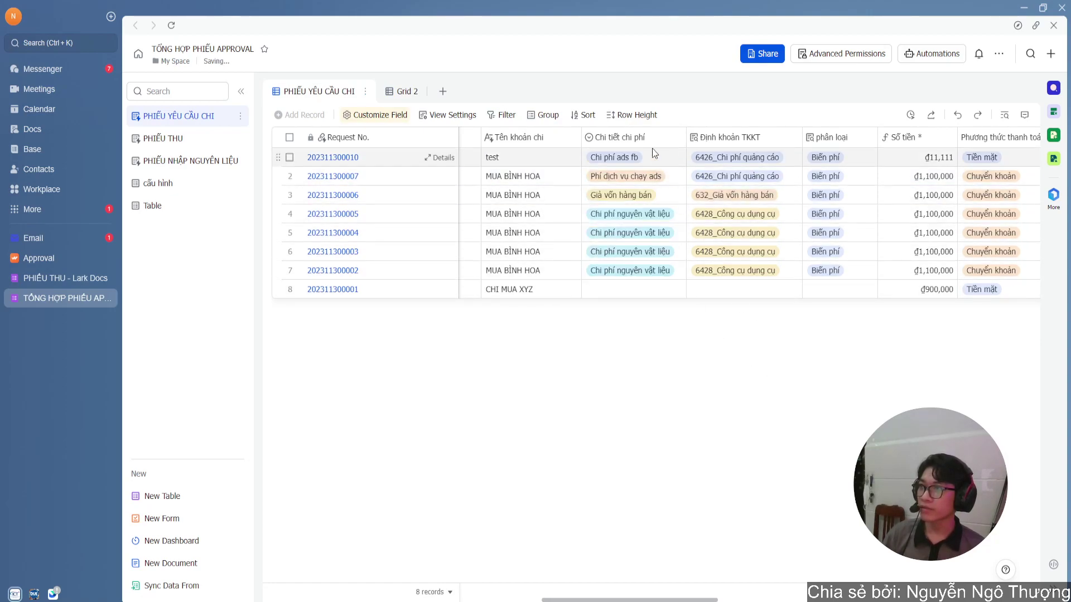
Fill the Chi tiết chi phí values of rows 1 to 3 down through row 8 in PHIẾU YÊU CẦU CHI
left_click(651, 155)
left_click_drag(663, 198, 665, 156)
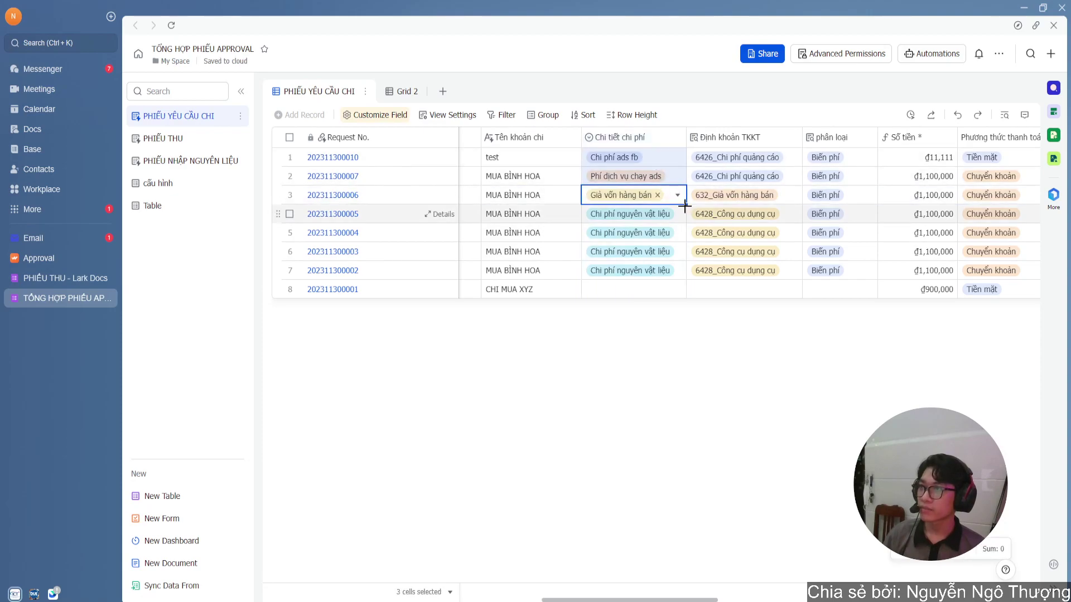
left_click_drag(686, 204, 686, 299)
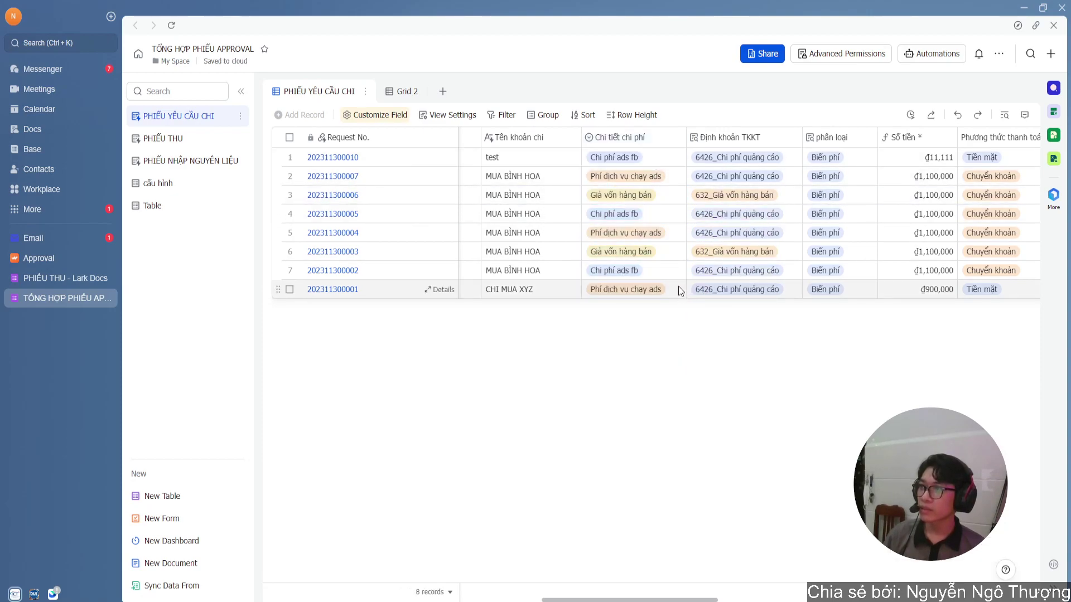
left_click(671, 256)
Copy the first three Chi tiết chi phí values of PHIẾU YÊU CẦU CHI into the month 1 and 2 groups of Table
left_click_drag(673, 162, 670, 196)
key("ctrl+c")
left_click(179, 210)
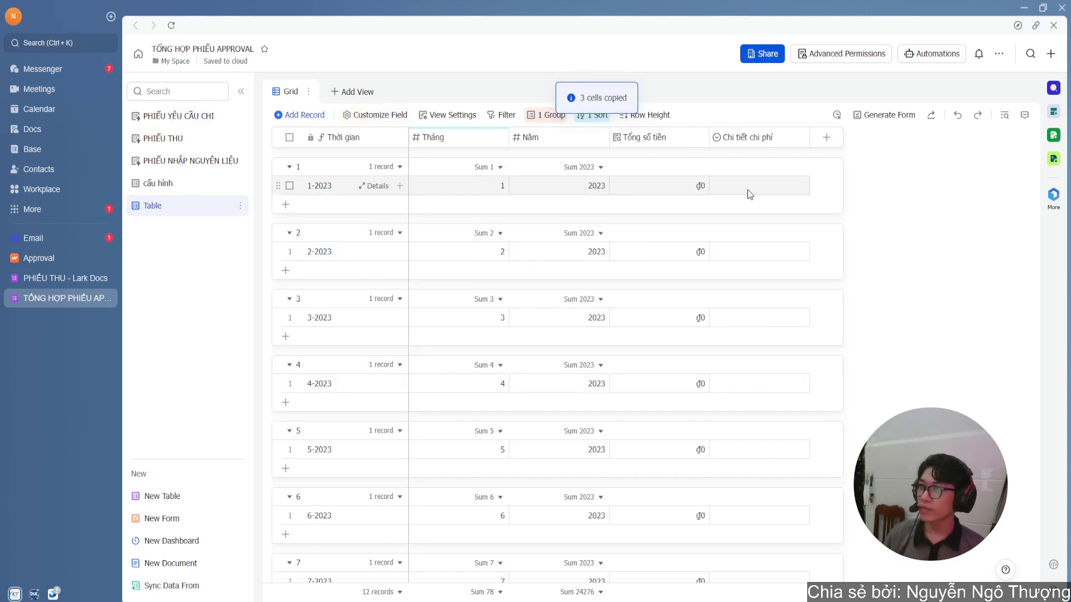
key("ctrl+v")
left_click(742, 289)
key("ctrl+v")
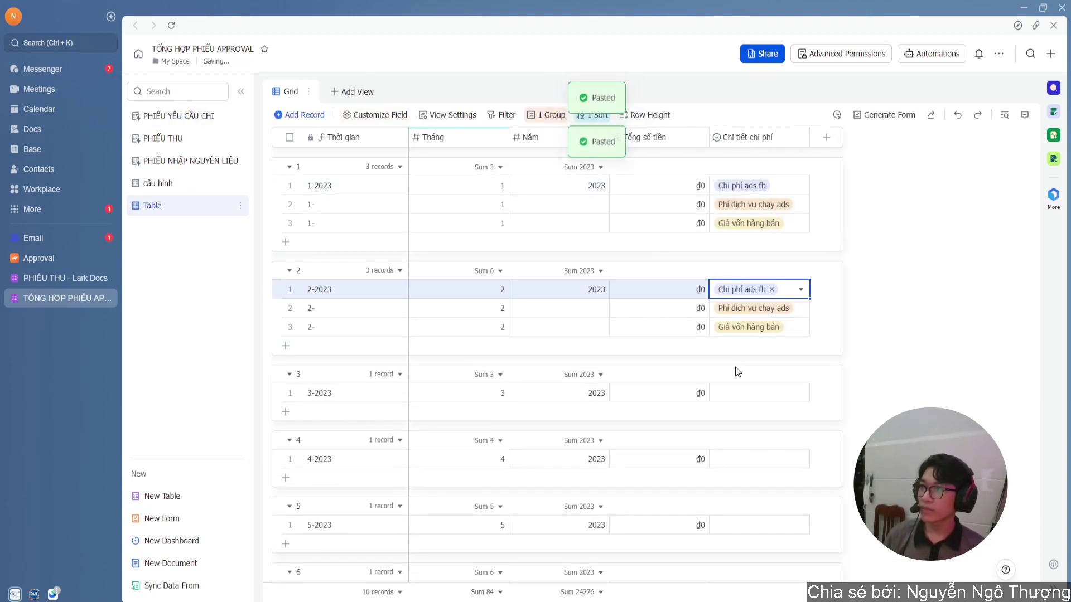
Paste the three copied cost categories into Chi tiết chi phí for the month 3, 4 and 5 groups
left_click(728, 394)
scroll(746, 382, "down", 1)
key("ctrl+v")
left_click(734, 455)
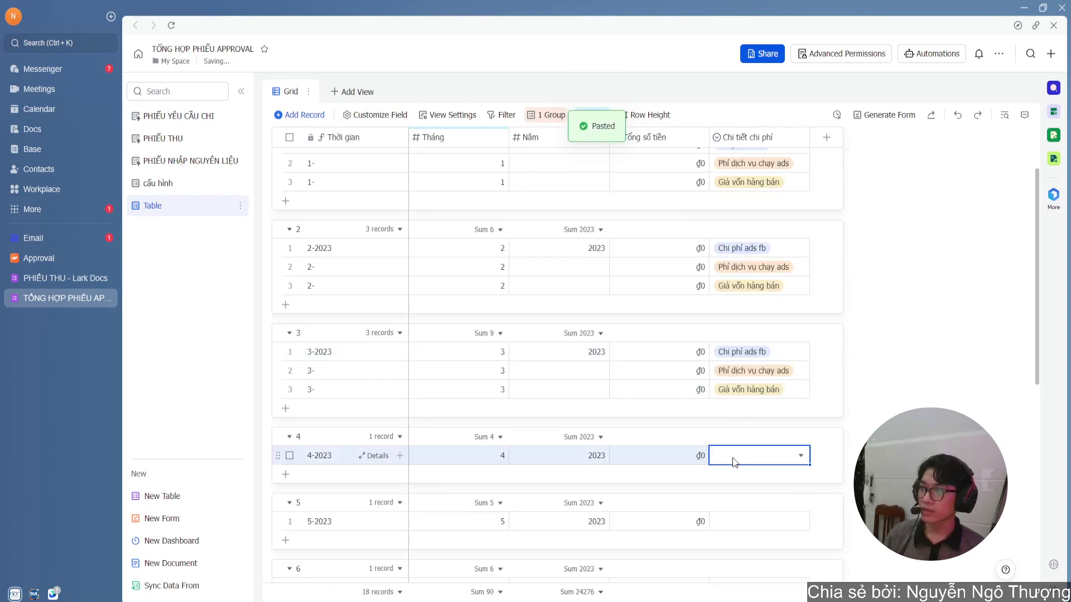
key("ctrl+v")
scroll(748, 418, "down", 3)
left_click(739, 434)
key("ctrl+v")
Paste the three copied cost categories into Chi tiết chi phí for the month 6, 7 and 8 groups
scroll(739, 427, "down", 2)
left_click(740, 426)
key("ctrl+v")
scroll(742, 420, "down", 1)
scroll(742, 420, "down", 2)
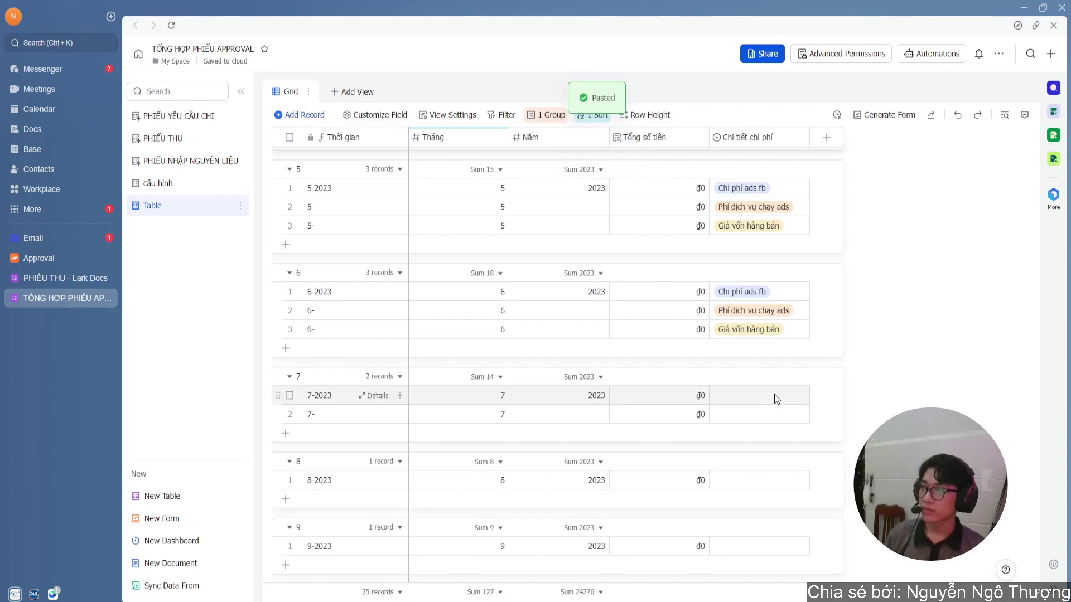
left_click(750, 394)
key("ctrl+v")
scroll(747, 409, "down", 2)
left_click(744, 415)
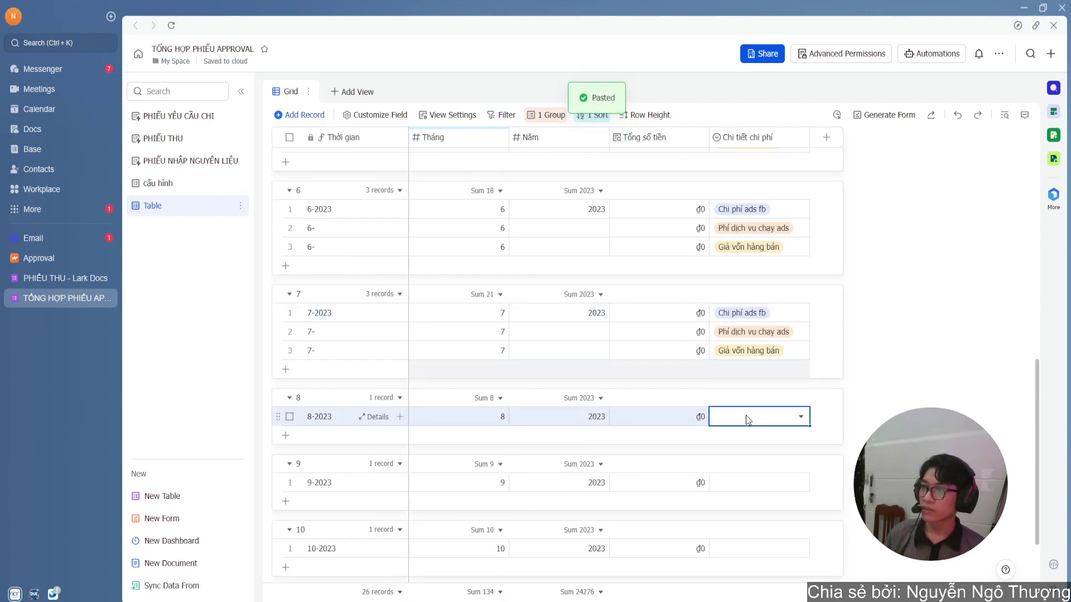
key("ctrl+v")
Paste the three copied cost categories into Chi tiết chi phí for the month 9, 10, 11 and 12 groups
left_click(734, 520)
key("ctrl+v")
scroll(781, 474, "down", 3)
left_click(750, 499)
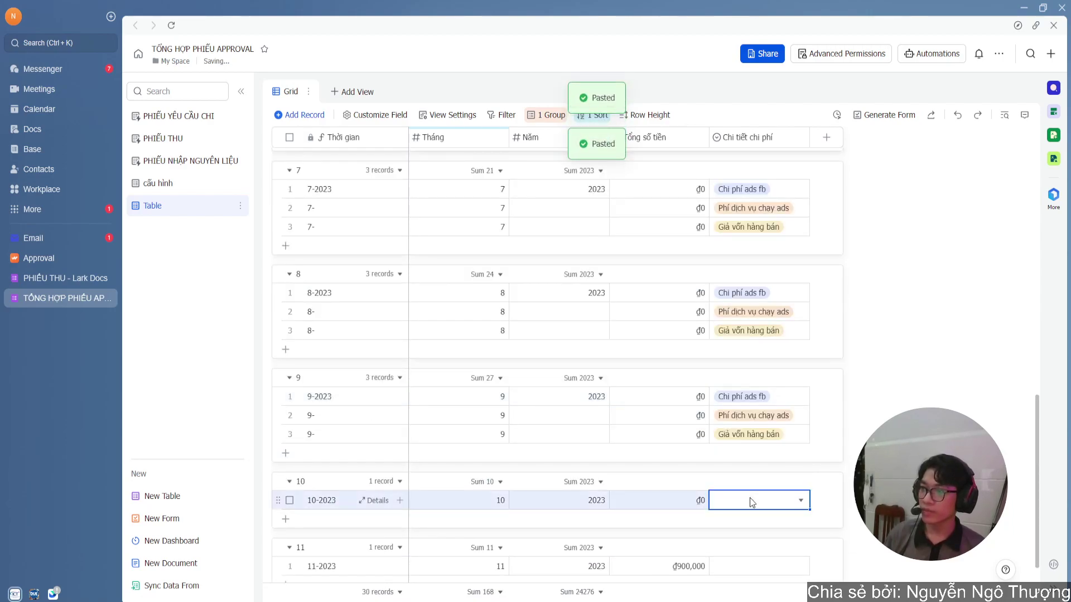
key("ctrl+v")
scroll(759, 496, "down", 2)
left_click(751, 522)
key("ctrl+v")
scroll(756, 487, "down", 2)
left_click(735, 543)
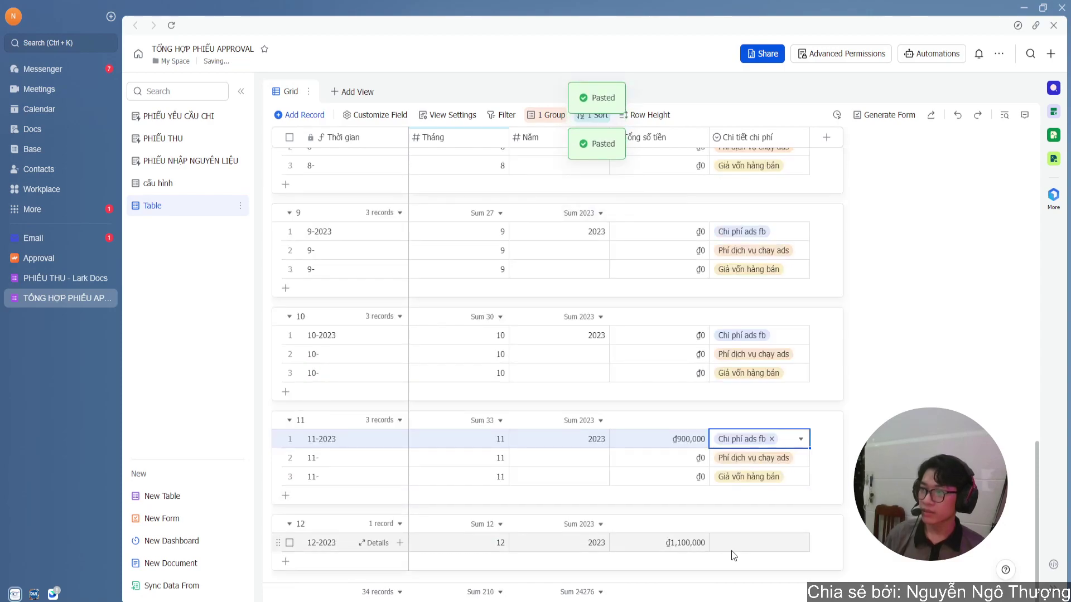
key("ctrl+v")
Add a condition to the Tổng số tiền lookup requiring Chi tiết chi phí to match the current table's Chi tiết chi phí
scroll(878, 370, "up", 10)
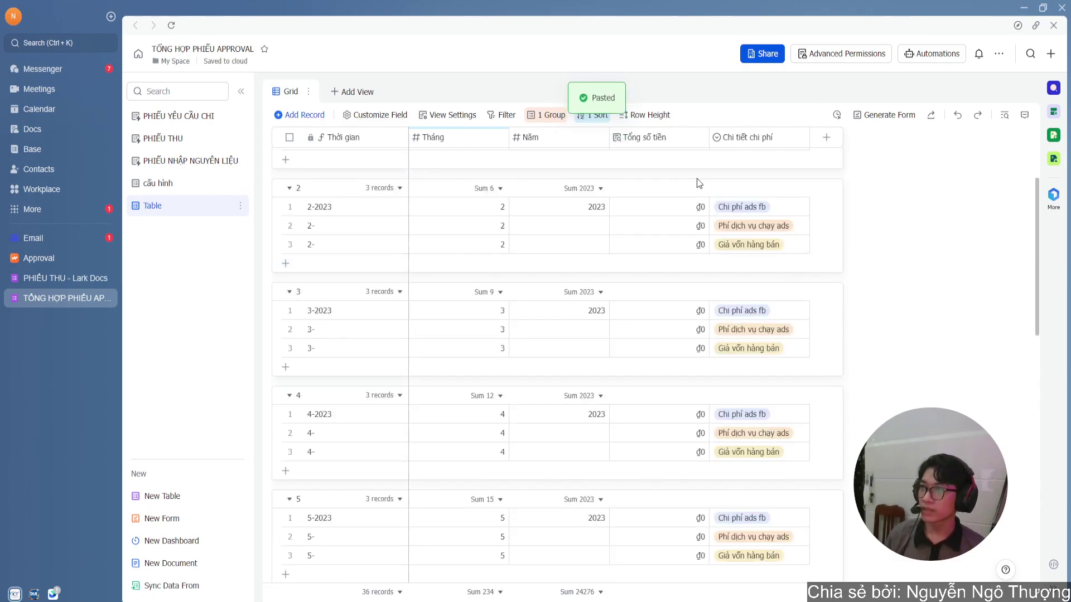
left_click(703, 140)
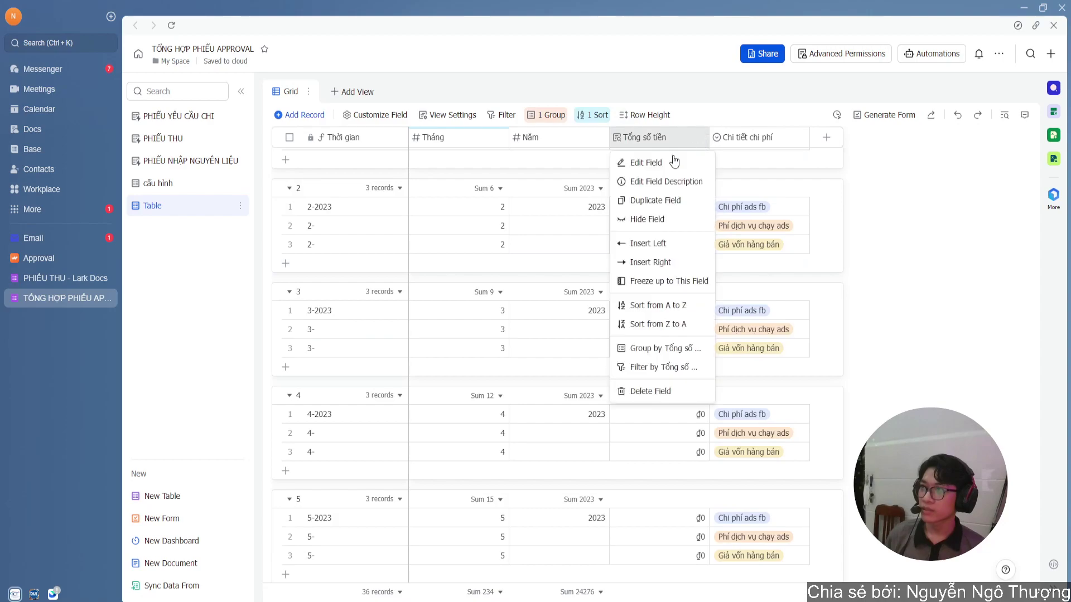
left_click(671, 162)
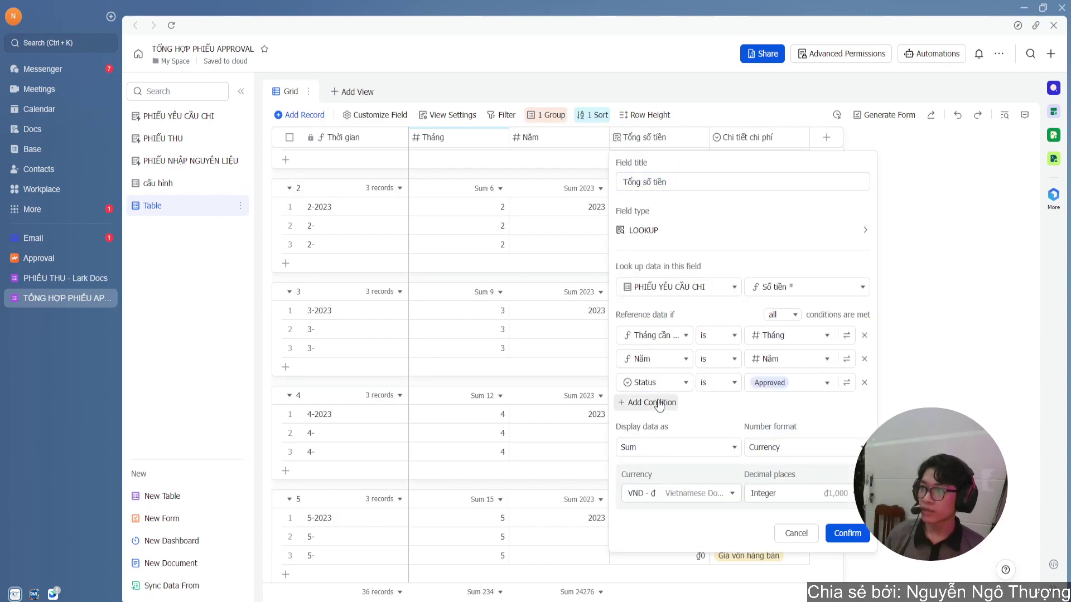
left_click(659, 403)
left_click(653, 406)
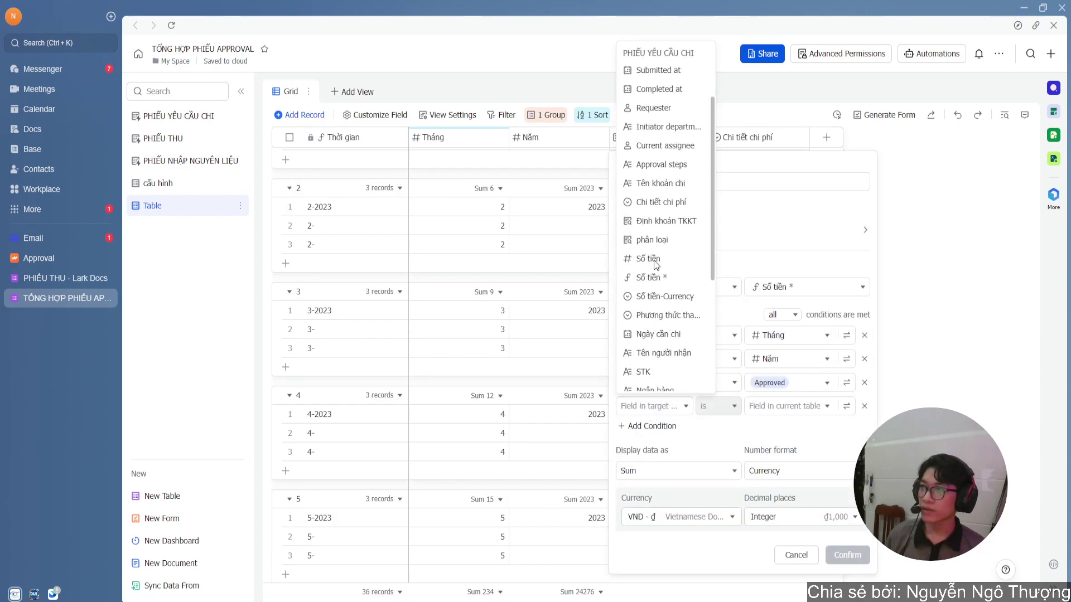
left_click(652, 203)
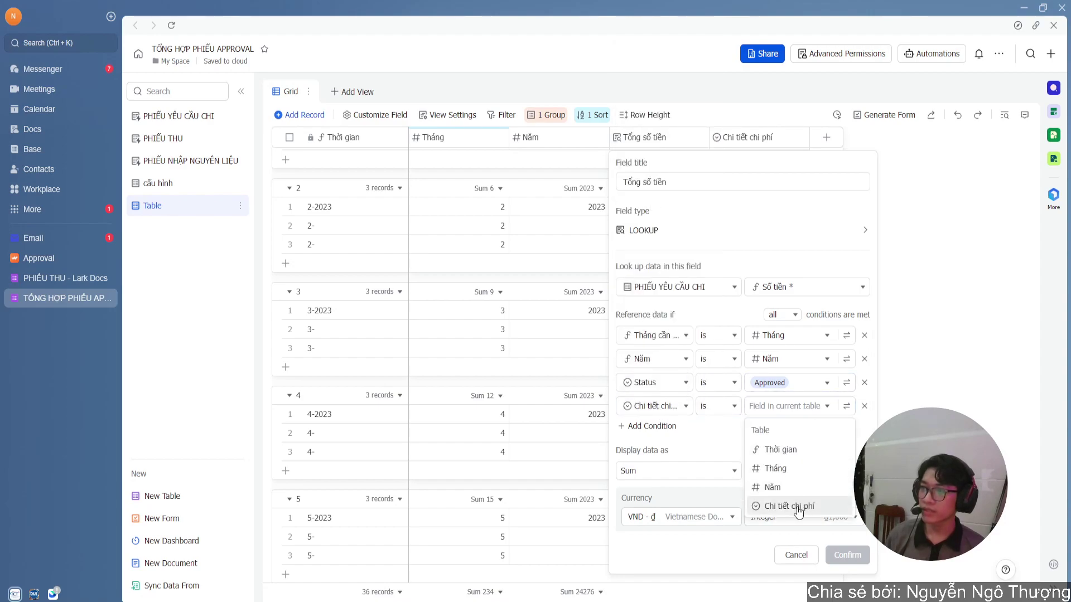
left_click(788, 506)
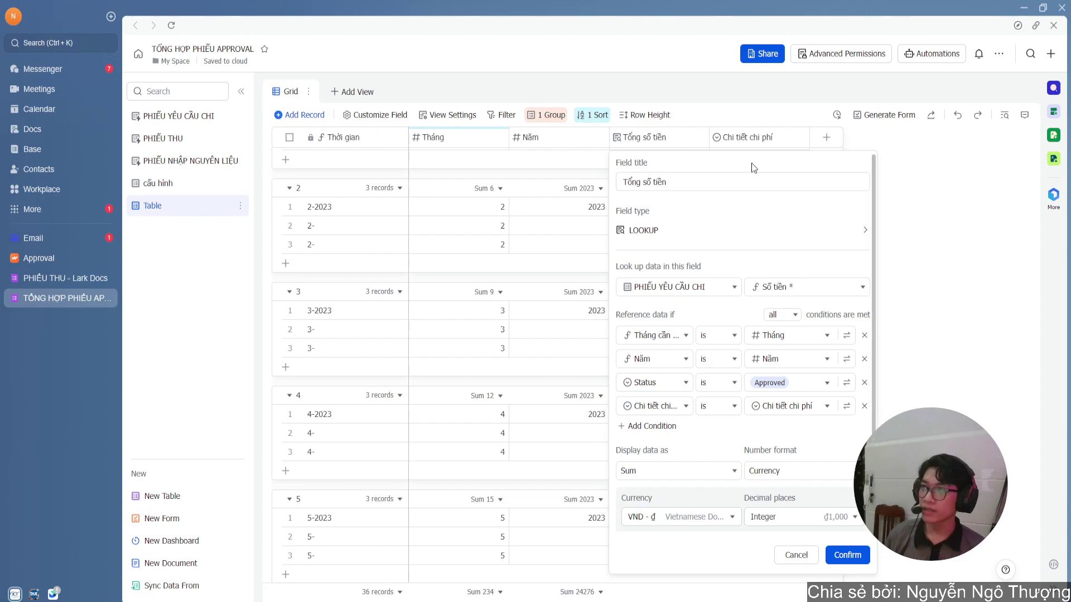
left_click(843, 555)
Add a second grid view to Table and fill the empty Năm cells in rows 13 to 36 with 2023
scroll(678, 368, "down", 10)
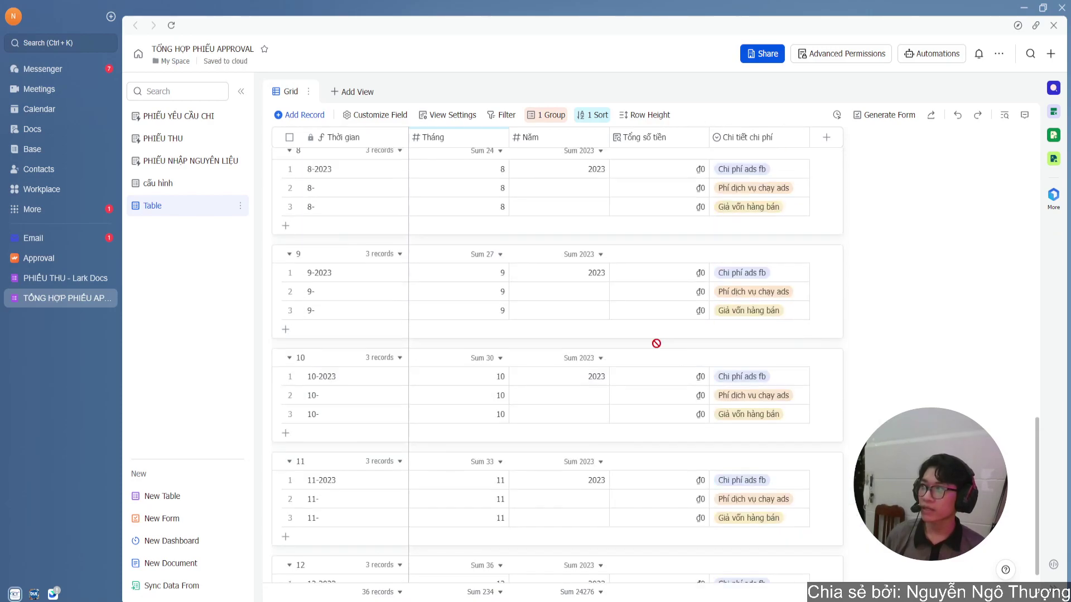
left_click(352, 91)
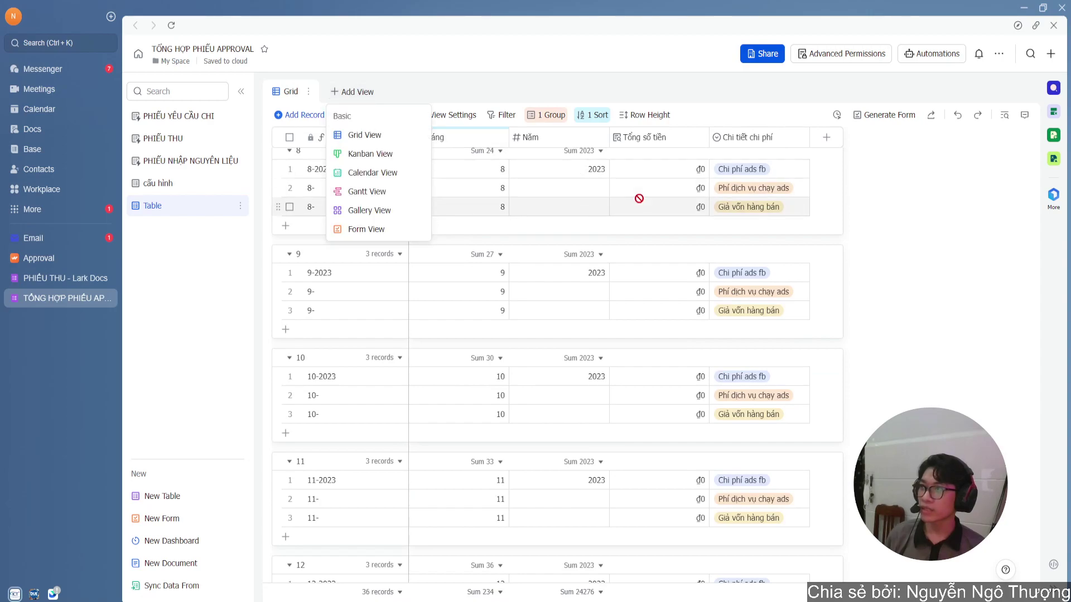
left_click(507, 150)
scroll(616, 220, "down", 2)
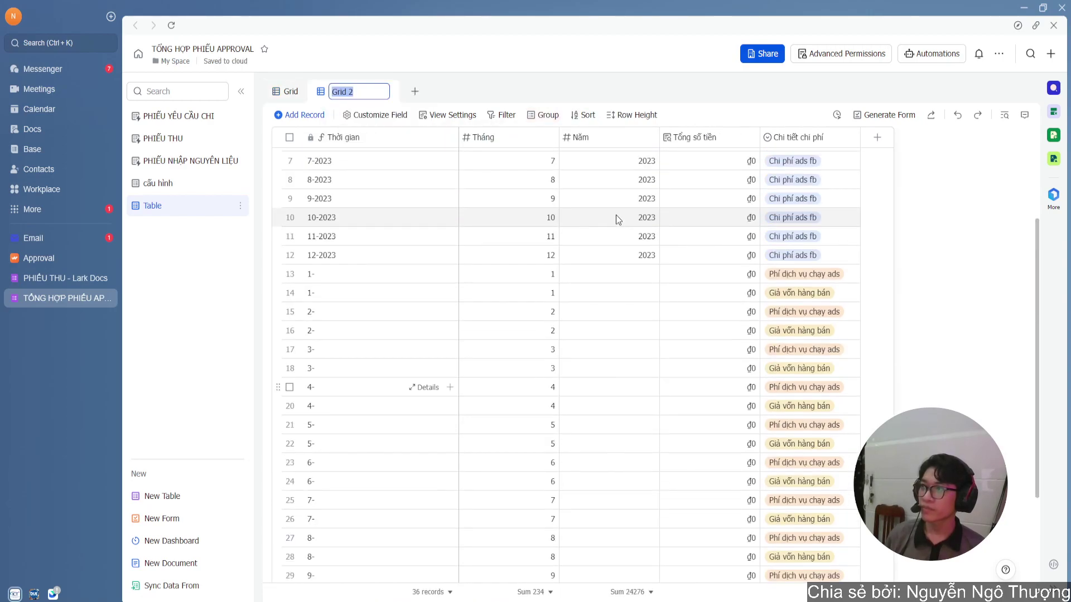
left_click_drag(677, 273, 672, 560)
left_click(654, 261)
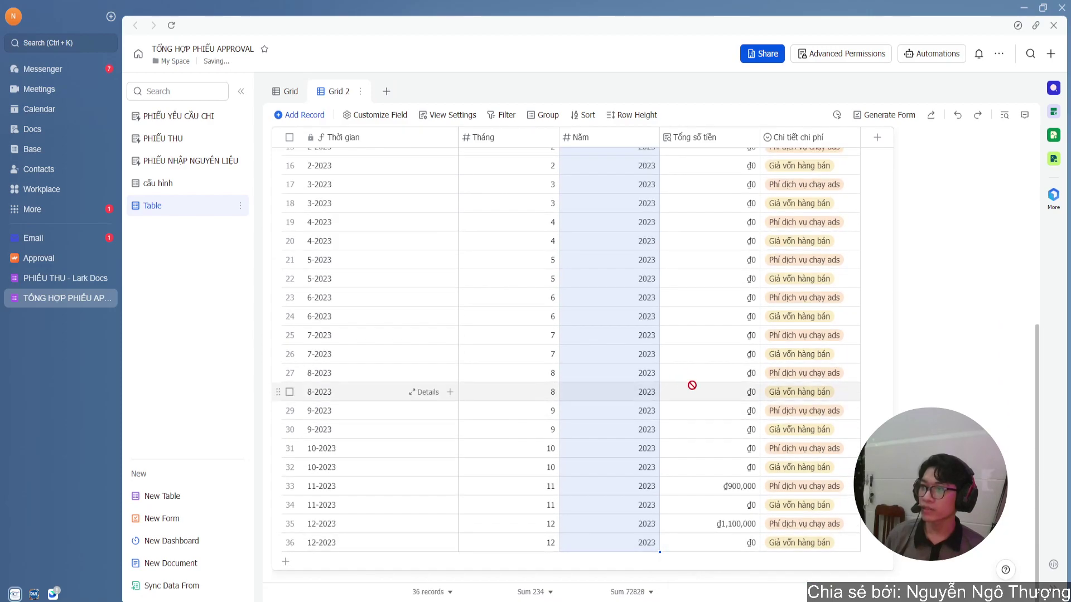
Return to the grouped Grid view and move the Chi tiết chi phí column in front of Tổng số tiền
left_click(709, 487)
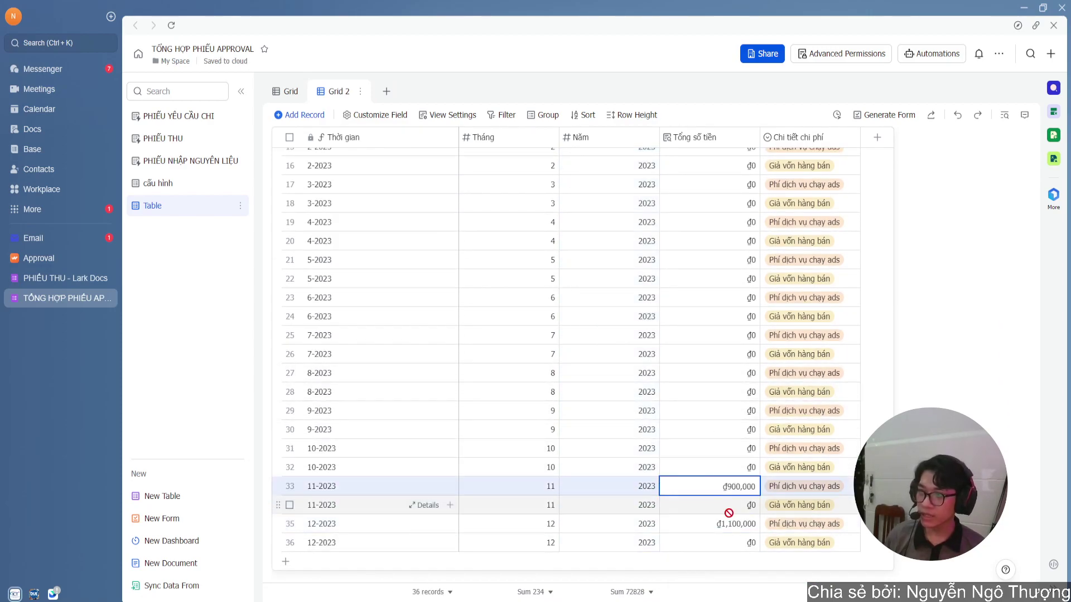
left_click(280, 92)
scroll(446, 251, "down", 2)
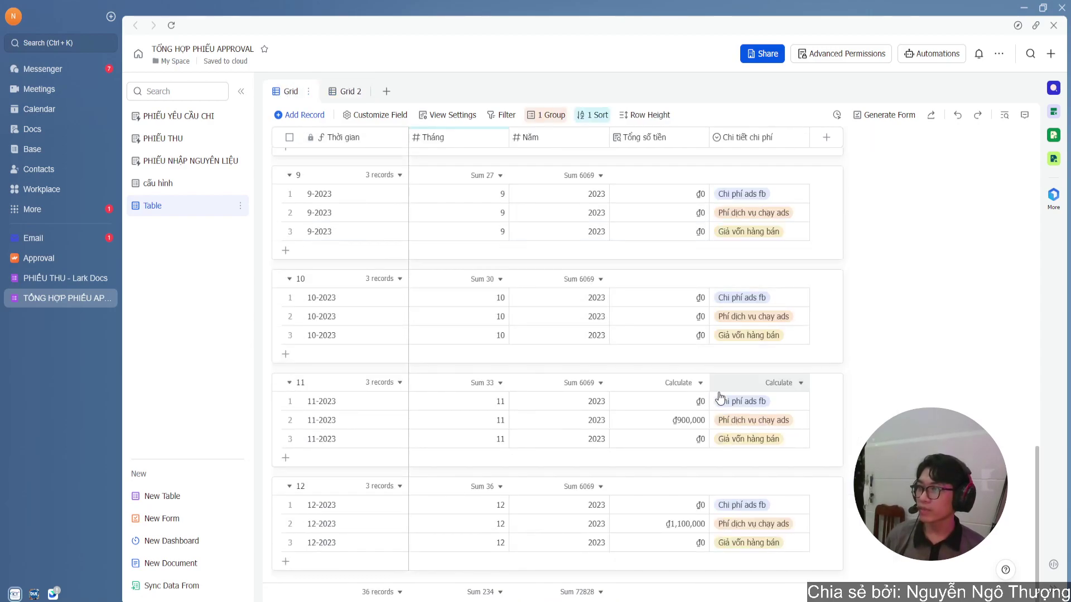
left_click_drag(755, 137, 613, 143)
Hide the Tháng and Năm fields in the Grid view
left_click(556, 143)
left_click(470, 142, "shift")
right_click(470, 142)
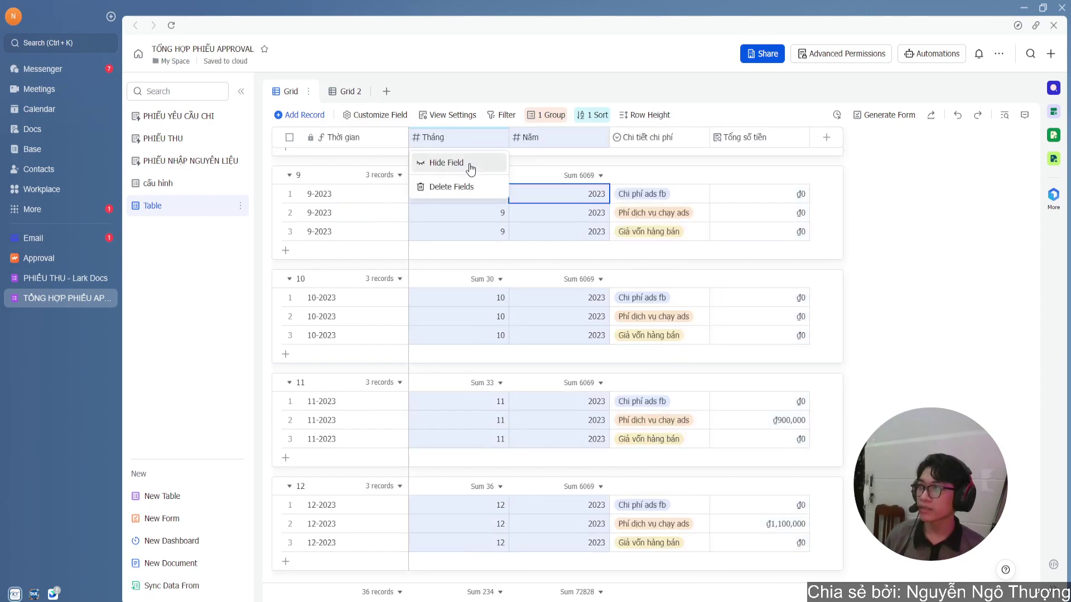
left_click(471, 166)
Examine the Phí dịch vụ chạy ads totals in the month 11 and 12 groups
left_click(558, 420)
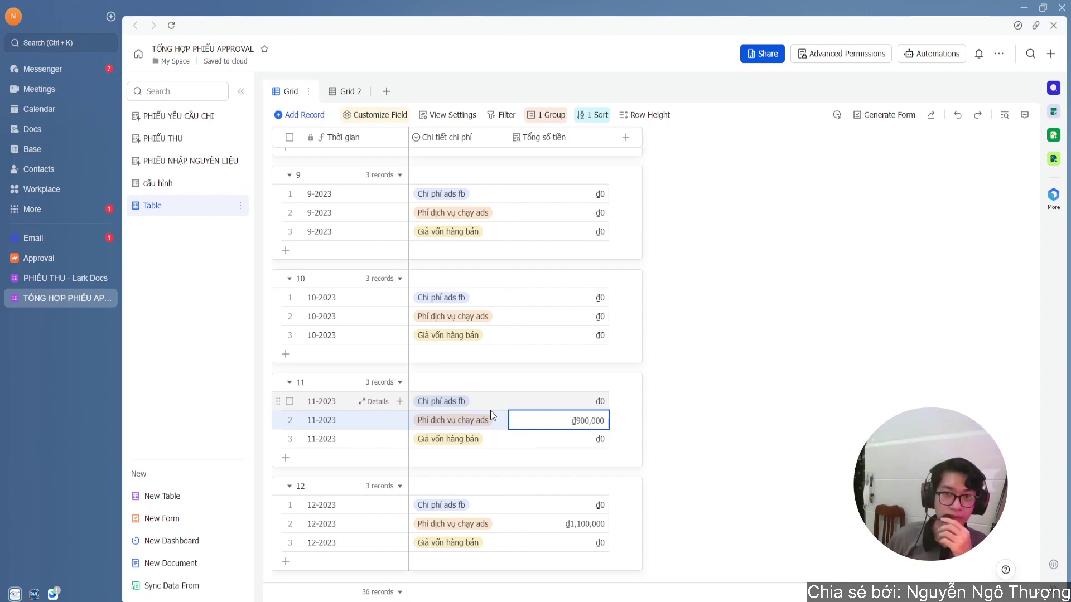
left_click(480, 420)
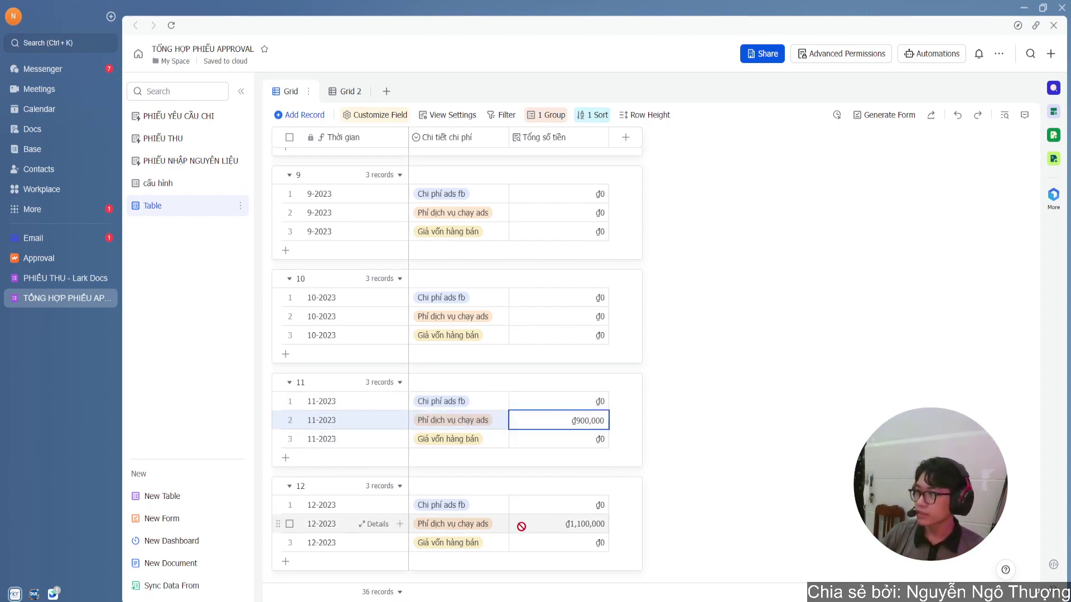
left_click(498, 532)
left_click(556, 536)
left_click(550, 524)
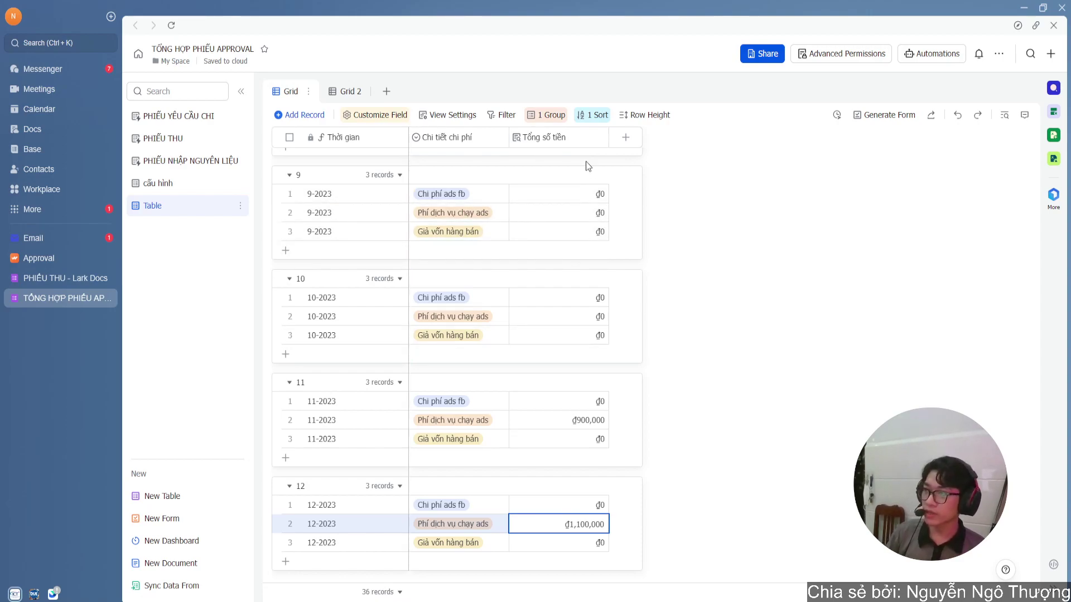
Switch to the Quản lý tài chính doanh nghiệp base in Chrome and examine the % cơ cấu formula and monthly cost groups
key("alt+Tab")
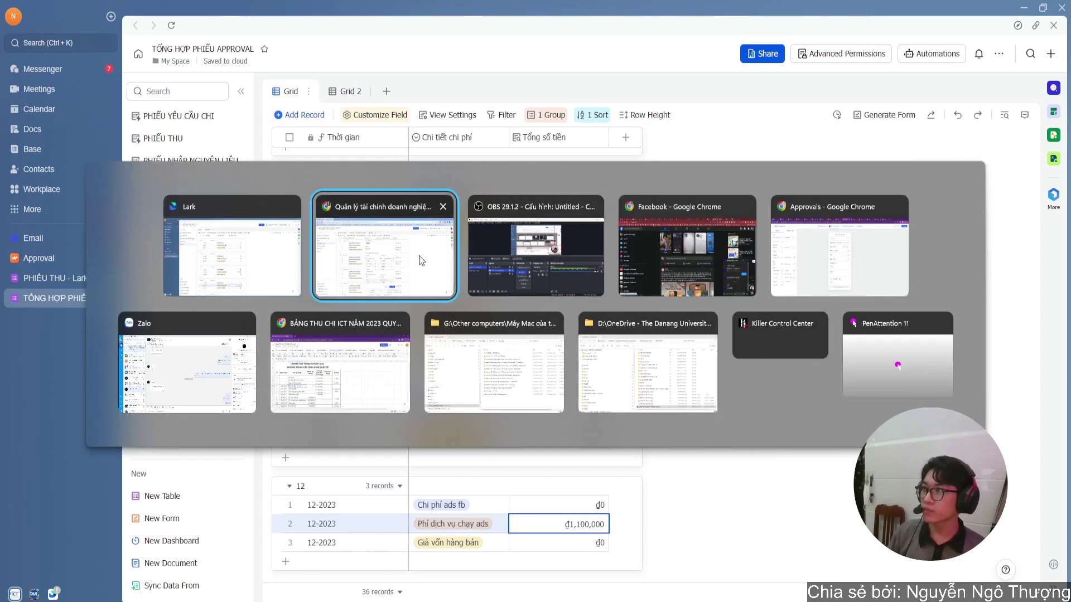
left_click(743, 286)
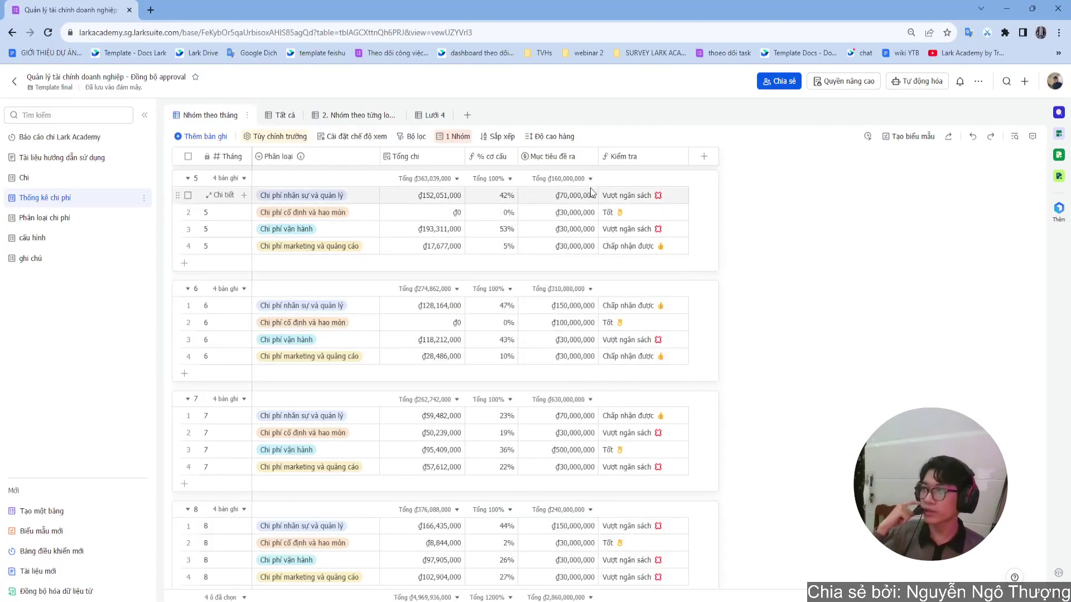
double_click(490, 195)
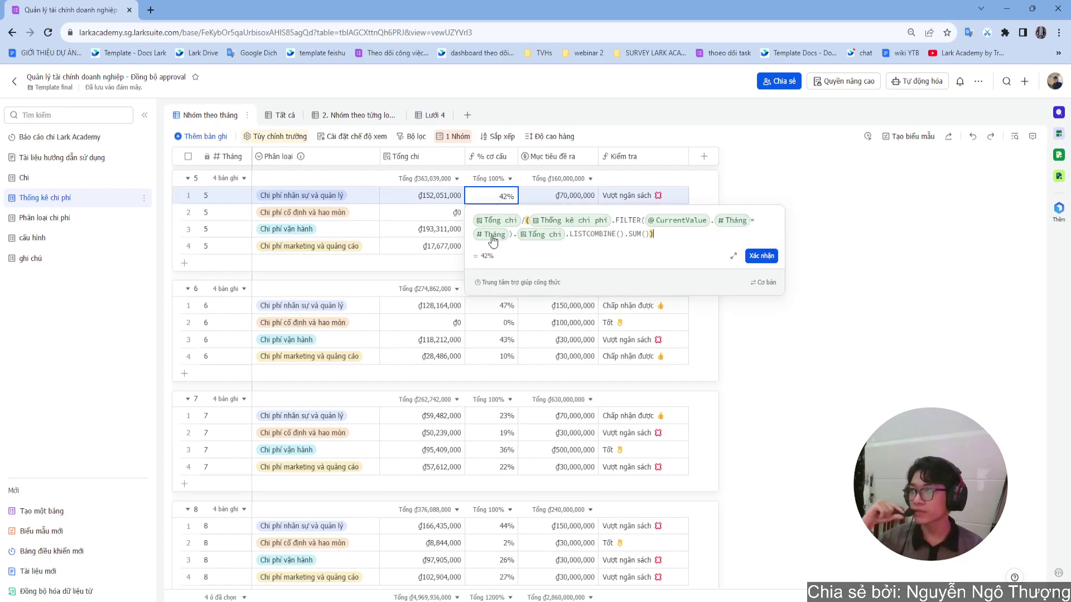
key("Return")
double_click(492, 213)
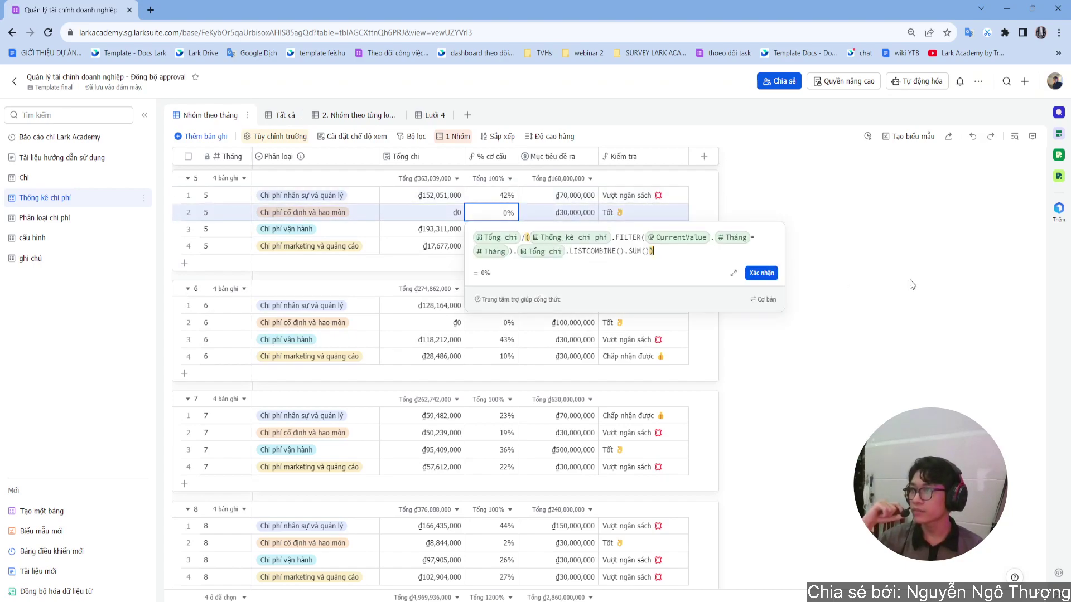
left_click(909, 279)
scroll(573, 375, "down", 8)
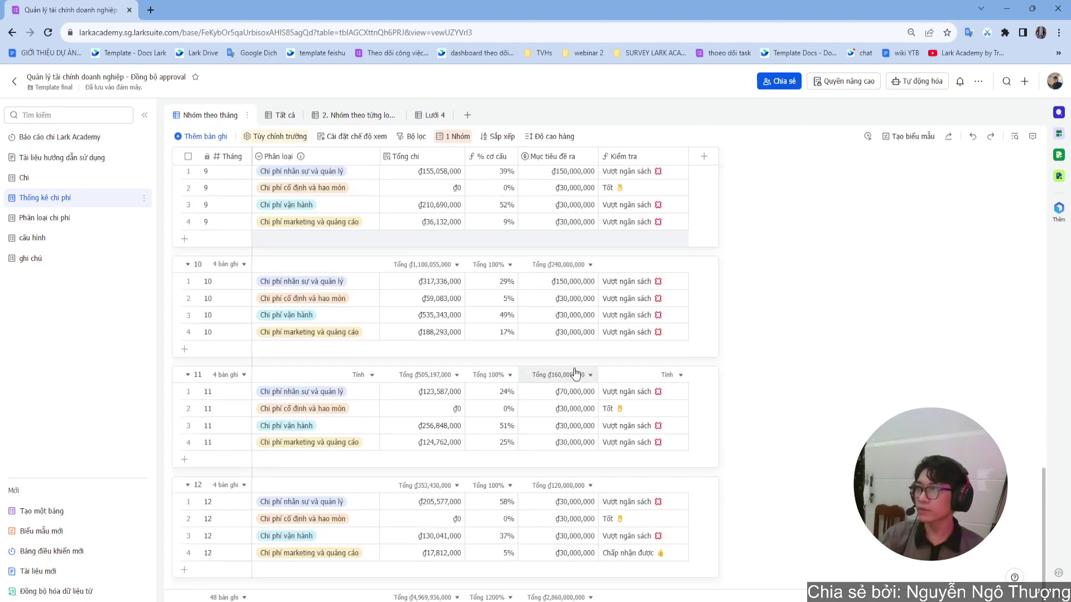